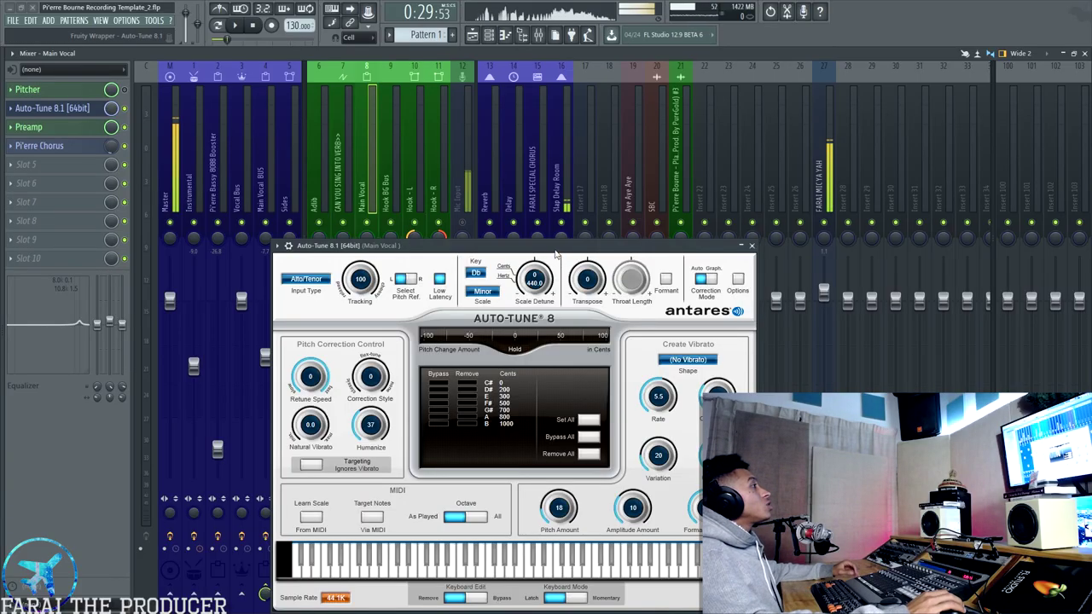
- Move the Auto-Tune 8.1 window aside and bring it back into focus over the Main Vocal mixer
{"action": "left_click_drag", "start_coordinate": [723, 245], "coordinate": [698, 162]}
{"action": "left_click", "coordinate": [658, 152]}
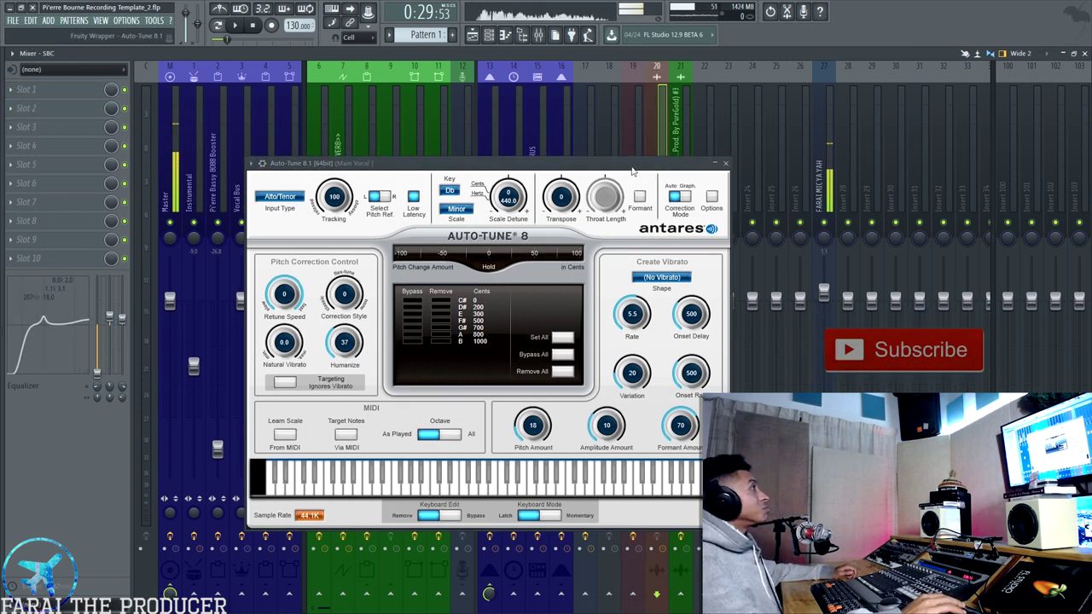
{"action": "left_click_drag", "start_coordinate": [656, 168], "coordinate": [623, 223]}
- Close Auto-Tune, start song playback from the Playlist, and bring up the mixer
{"action": "key", "text": "Escape"}
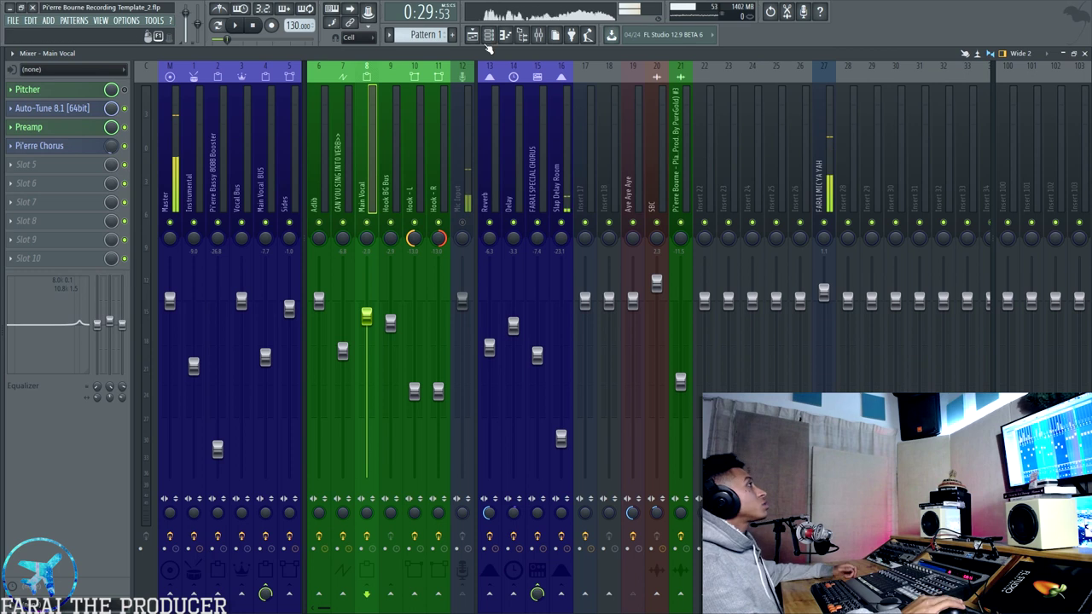
{"action": "left_click", "coordinate": [472, 35]}
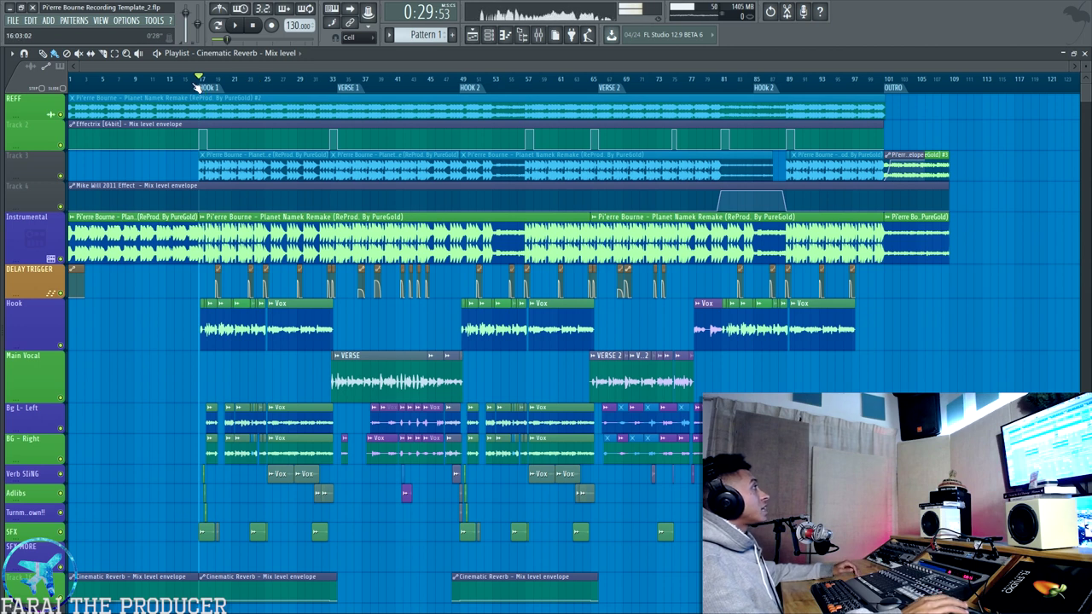
{"action": "key", "text": "space"}
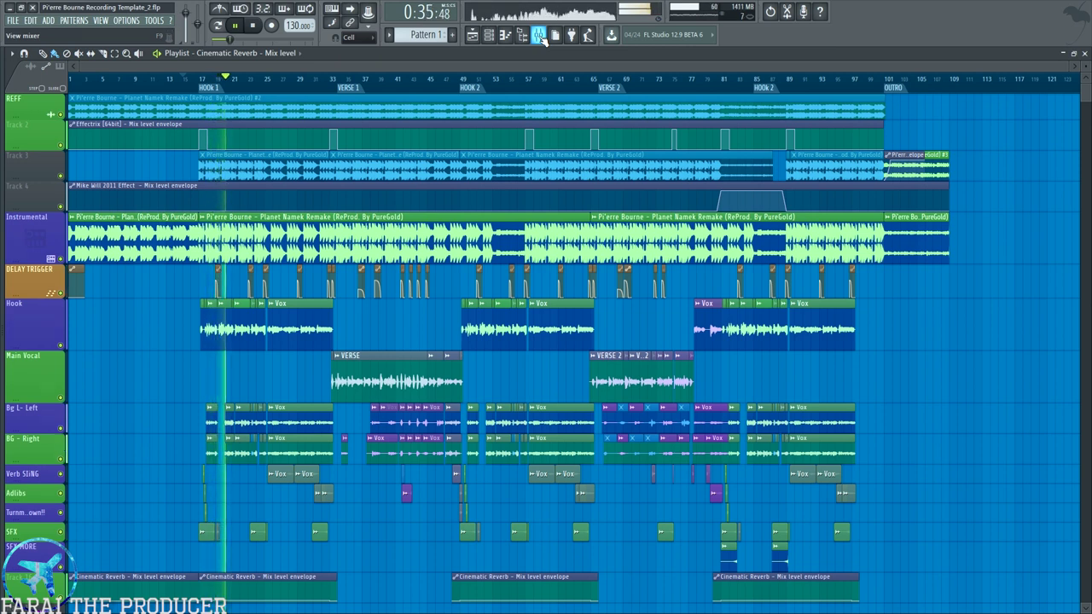
{"action": "left_click", "coordinate": [540, 35]}
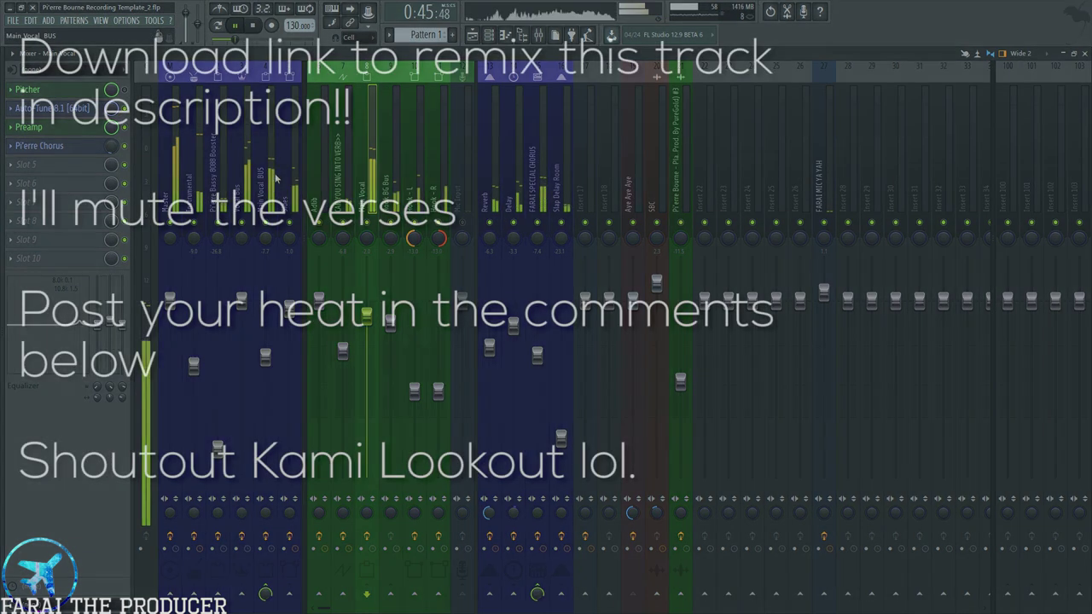
- Browse the Main Vocal BUS inserts, make the Verb SLING track slightly taller, and stop playback
{"action": "left_click", "coordinate": [254, 529]}
{"action": "left_click", "coordinate": [375, 151]}
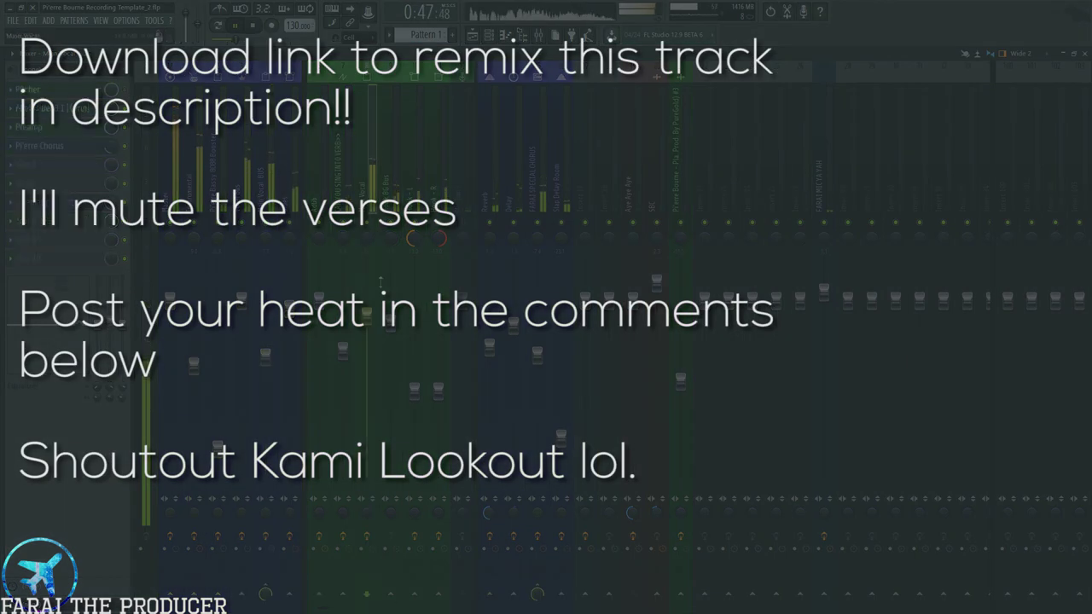
{"action": "left_click", "coordinate": [474, 35]}
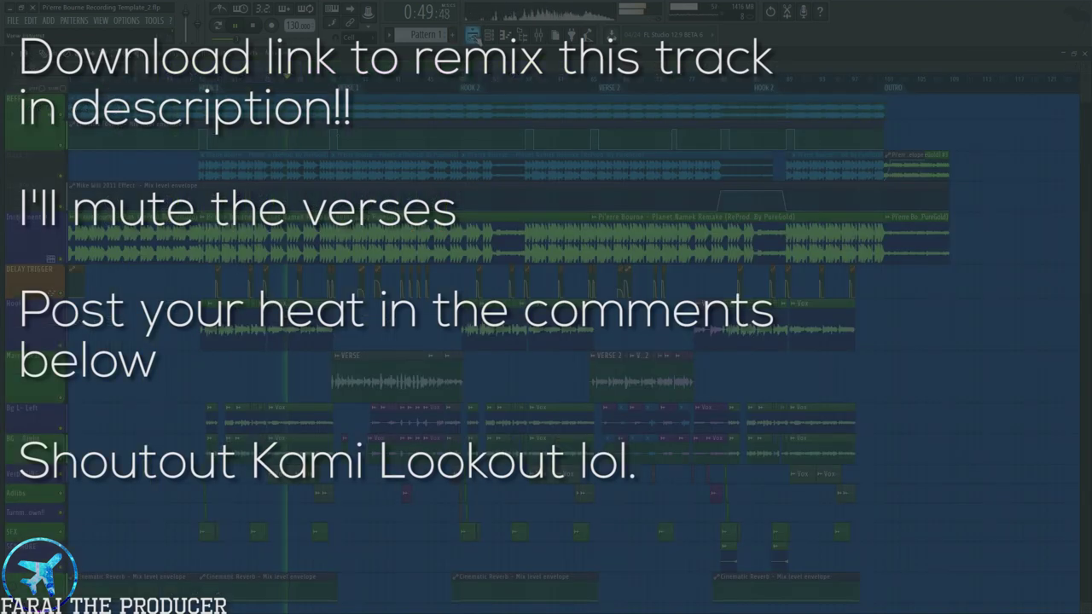
{"action": "scroll", "coordinate": [314, 272], "scroll_direction": "down", "scroll_amount": 3}
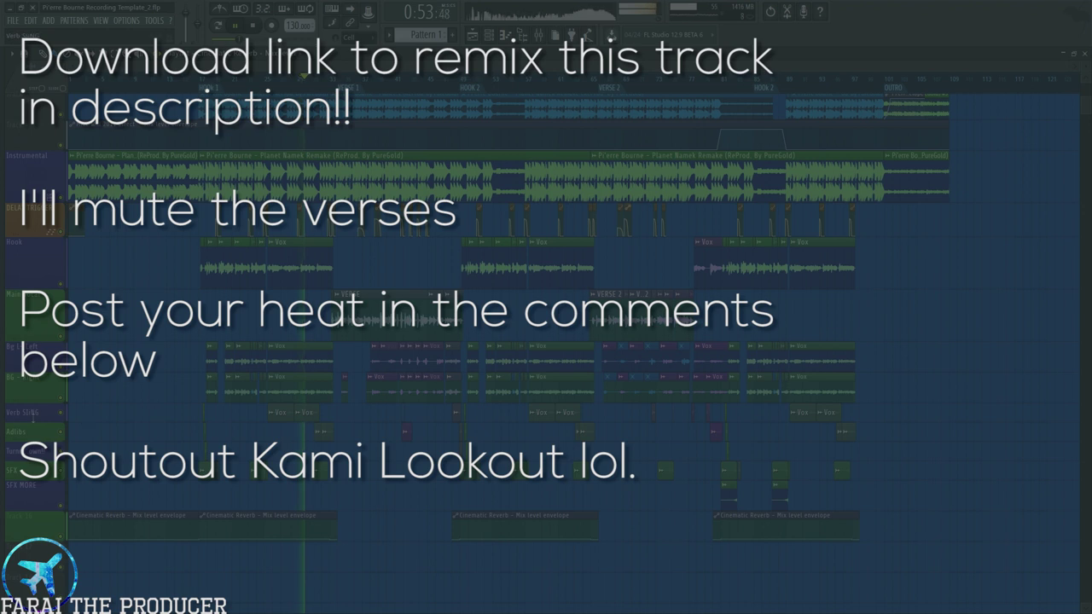
{"action": "left_click_drag", "start_coordinate": [33, 418], "coordinate": [32, 415]}
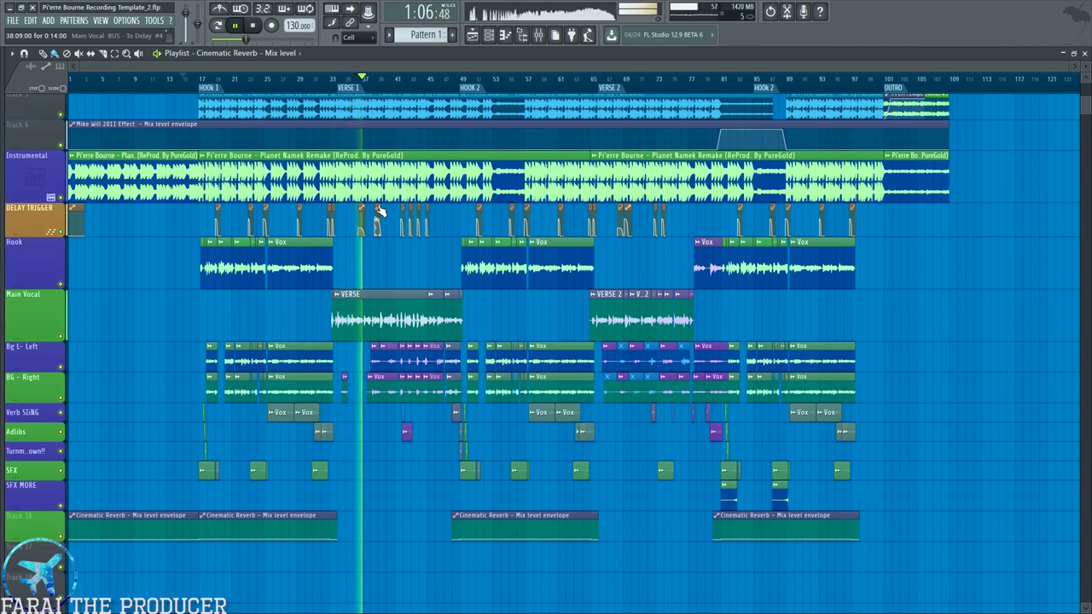
{"action": "key", "text": "space"}
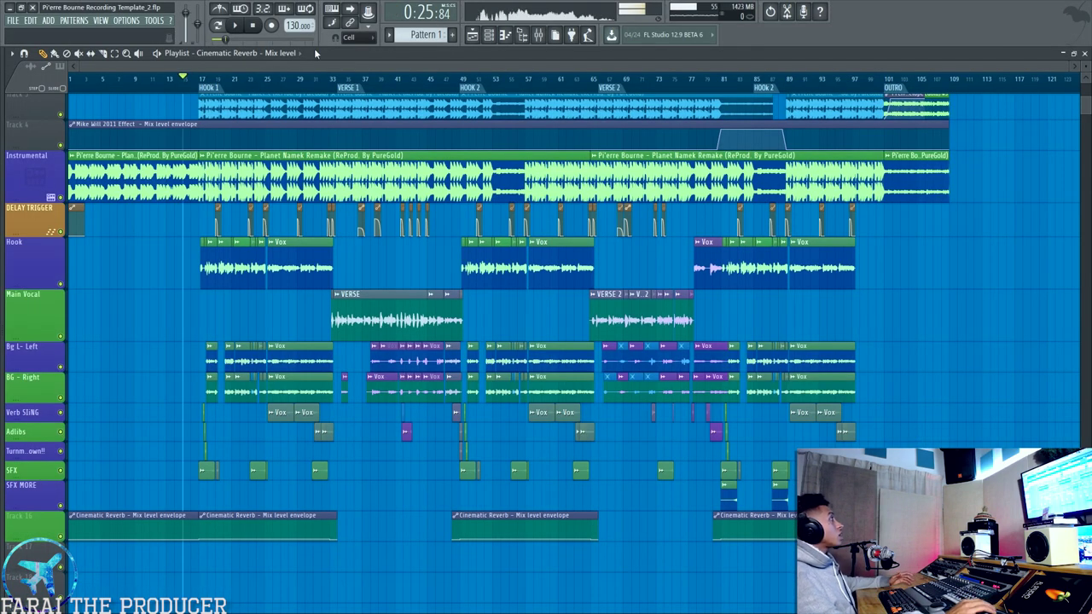
{"action": "left_click", "coordinate": [539, 35]}
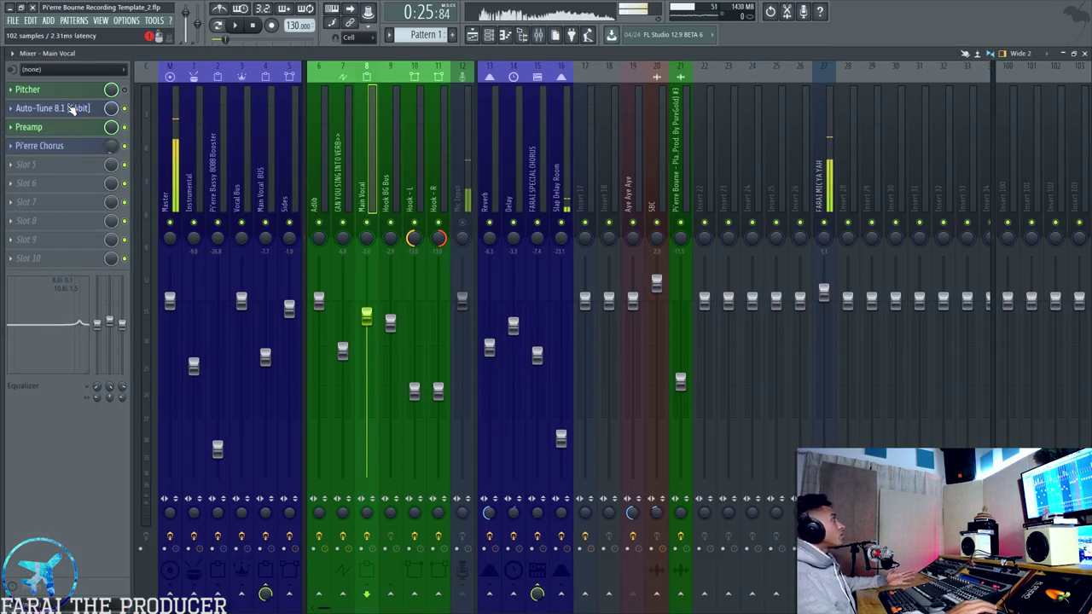
{"action": "left_click", "coordinate": [72, 111]}
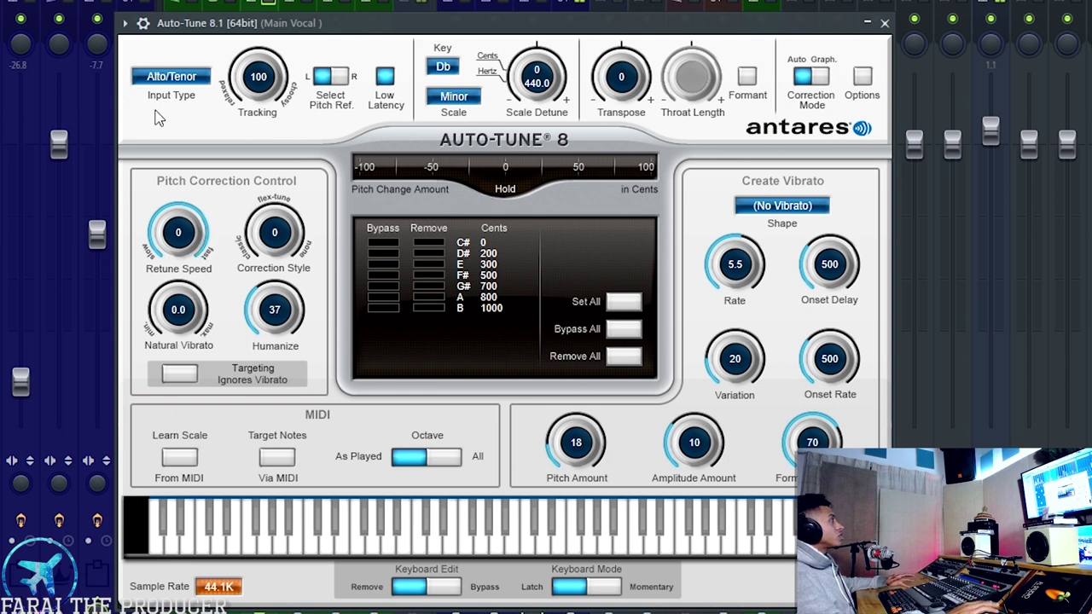
{"action": "left_click_drag", "start_coordinate": [245, 32], "coordinate": [220, 25]}
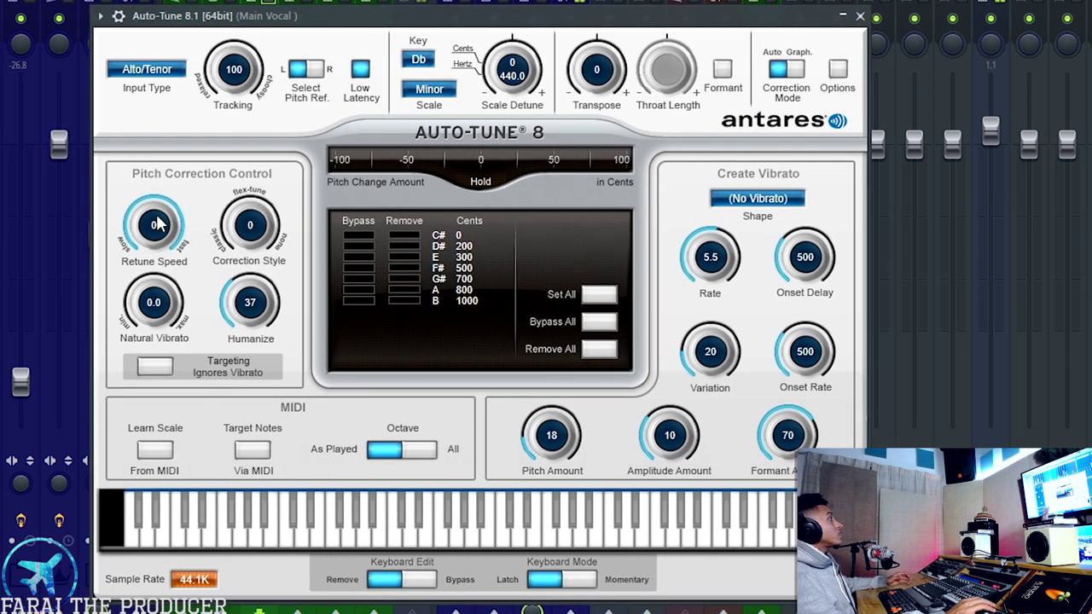
{"action": "left_click_drag", "start_coordinate": [156, 226], "coordinate": [152, 267]}
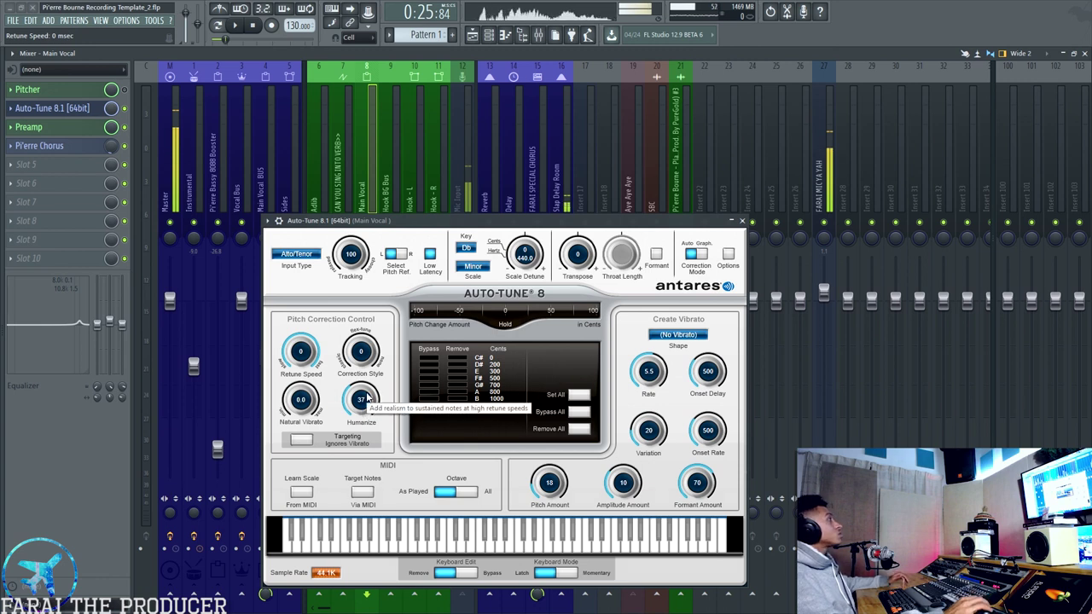
{"action": "left_click_drag", "start_coordinate": [399, 224], "coordinate": [331, 191]}
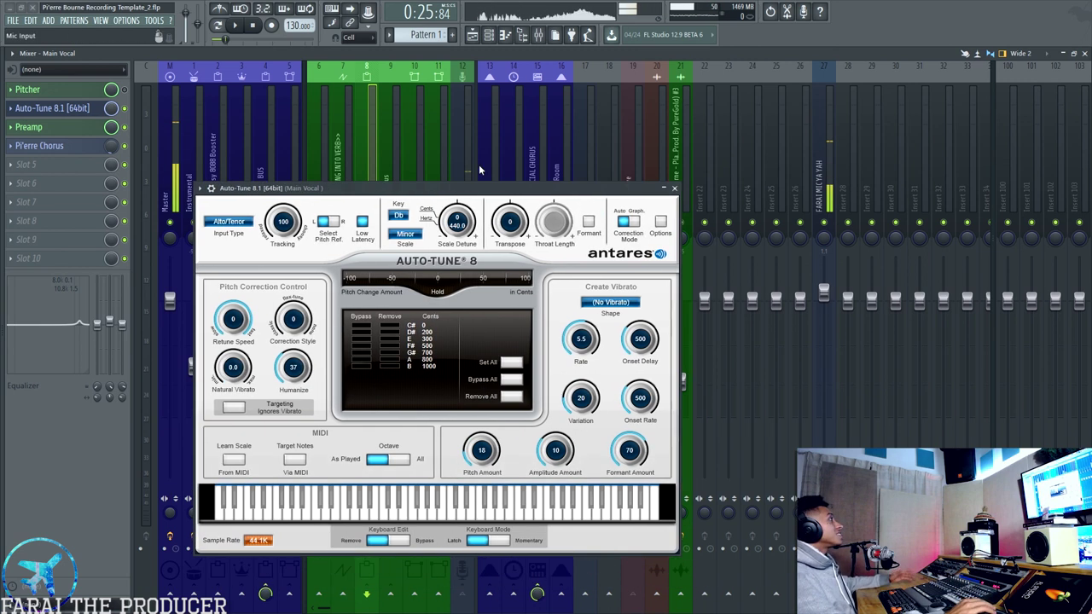
{"action": "left_click", "coordinate": [674, 189]}
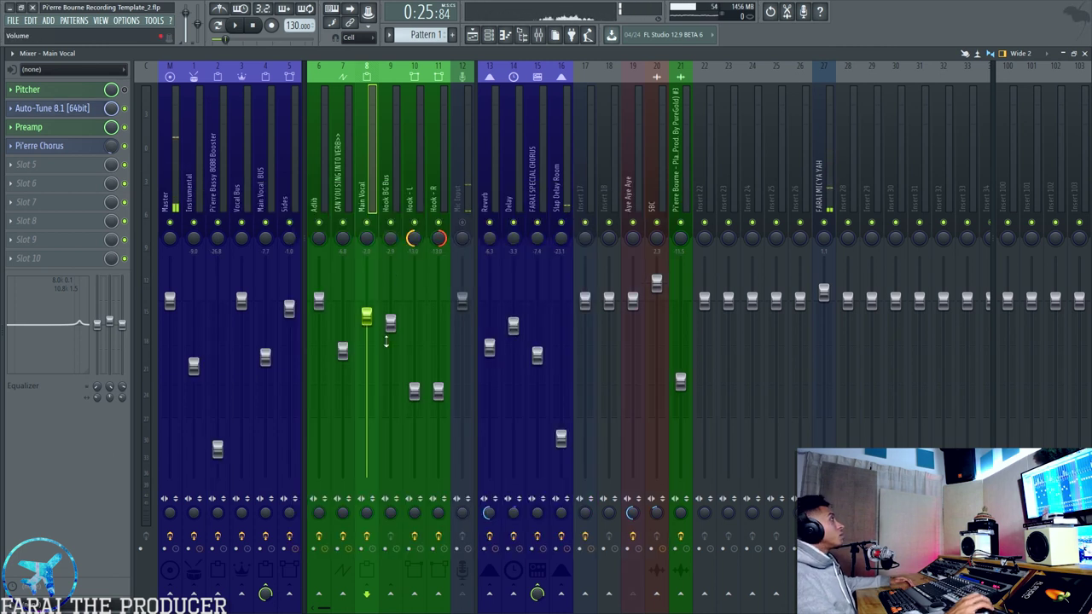
- Open the Main Vocal's Crow Preamp Emulator and position its window over the mixer
{"action": "left_click", "coordinate": [73, 133]}
{"action": "left_click_drag", "start_coordinate": [418, 190], "coordinate": [473, 306]}
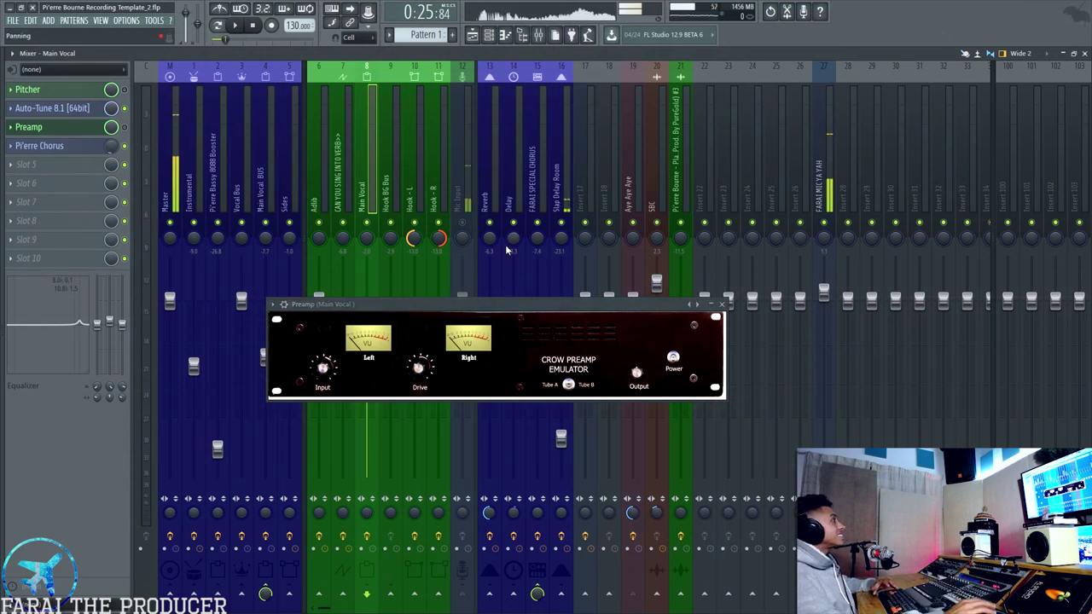
{"action": "mouse_move", "coordinate": [477, 307]}
{"action": "left_mouse_down"}
{"action": "mouse_move", "coordinate": [470, 270]}
{"action": "mouse_move", "coordinate": [467, 314]}
{"action": "left_mouse_up"}
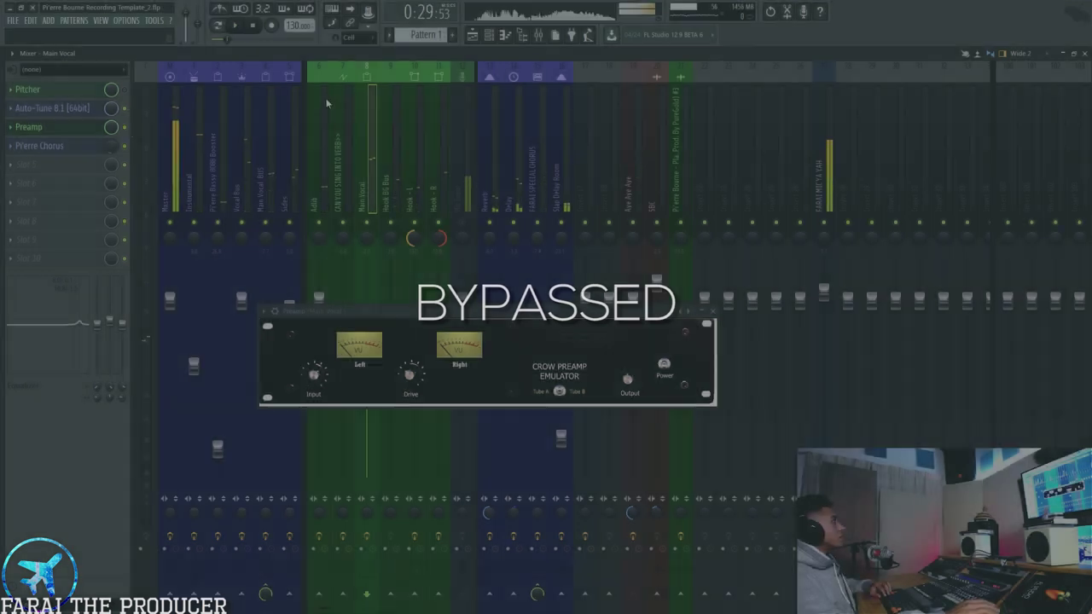
- Audition the vocal with the Preamp bypassed, stop playback, and lower the Preamp window
{"action": "key", "text": "space"}
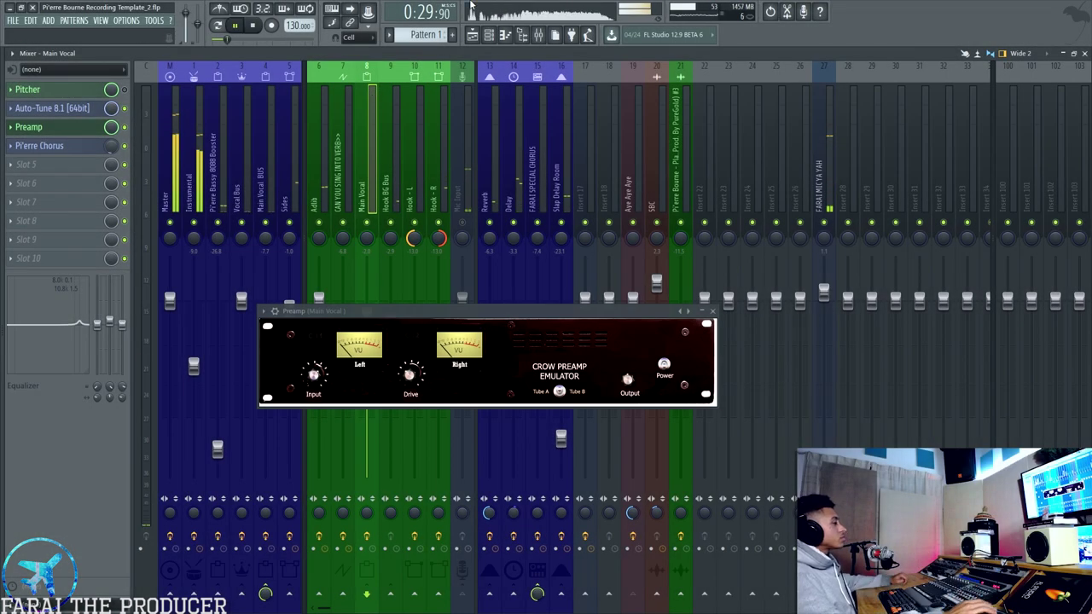
{"action": "left_click", "coordinate": [125, 128]}
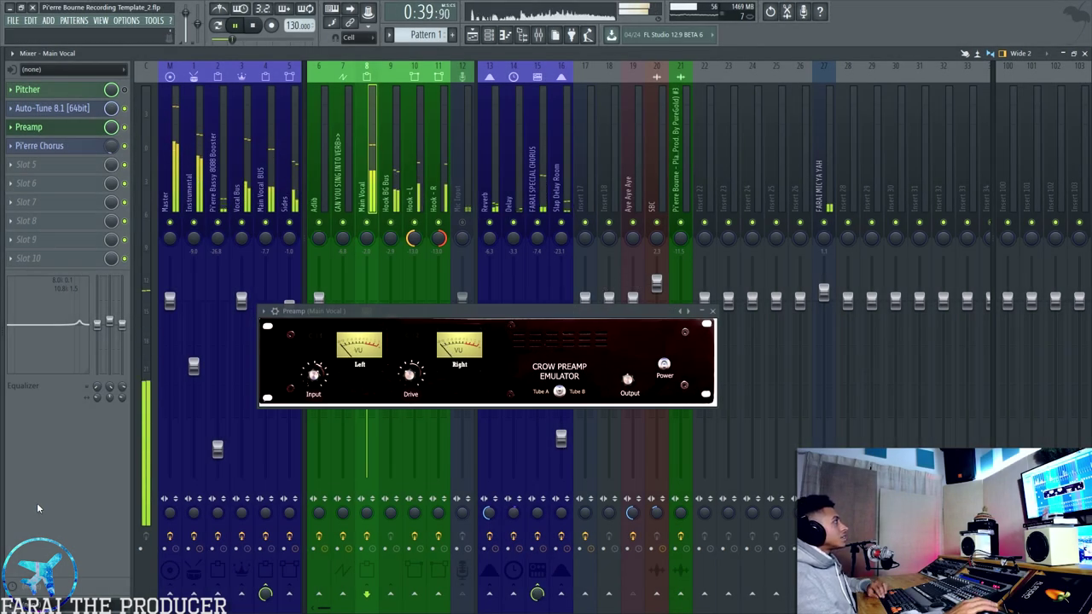
{"action": "key", "text": "space"}
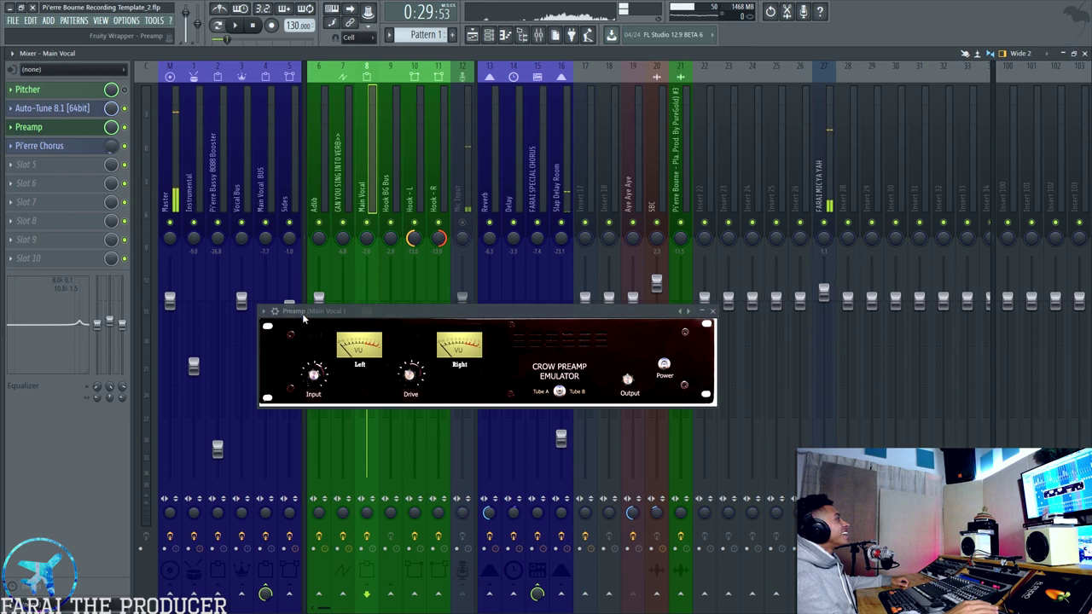
{"action": "left_click_drag", "start_coordinate": [302, 313], "coordinate": [286, 332]}
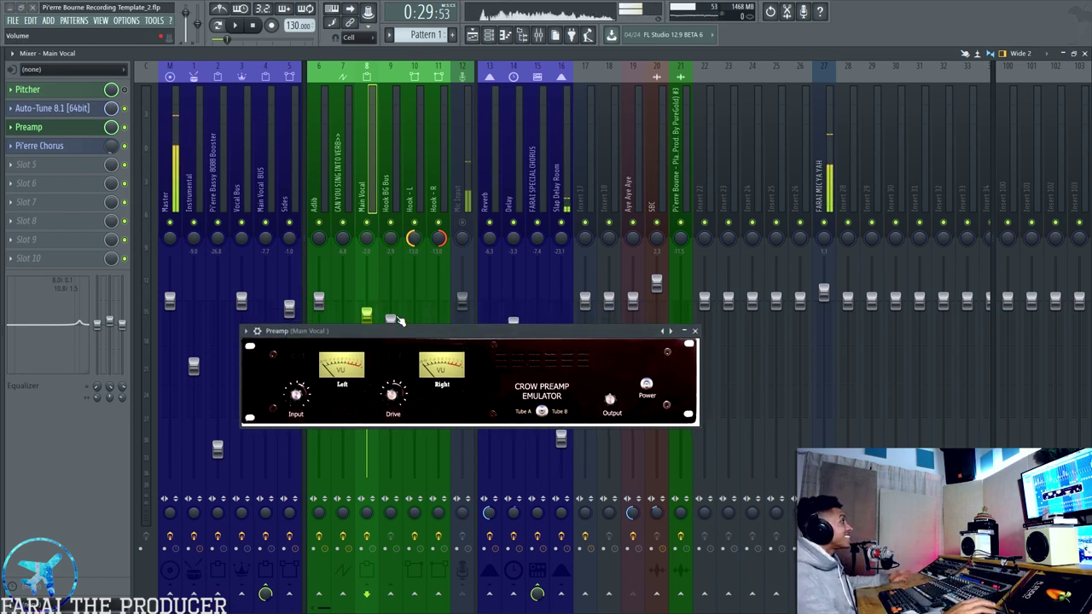
{"action": "left_click_drag", "start_coordinate": [388, 331], "coordinate": [368, 344]}
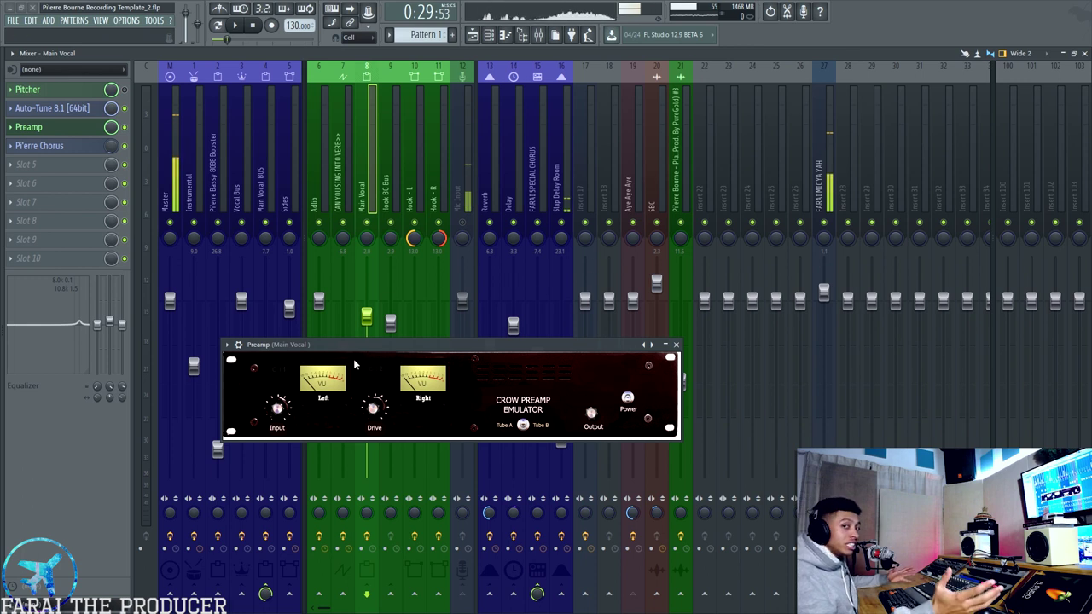
{"action": "left_click_drag", "start_coordinate": [313, 350], "coordinate": [298, 373]}
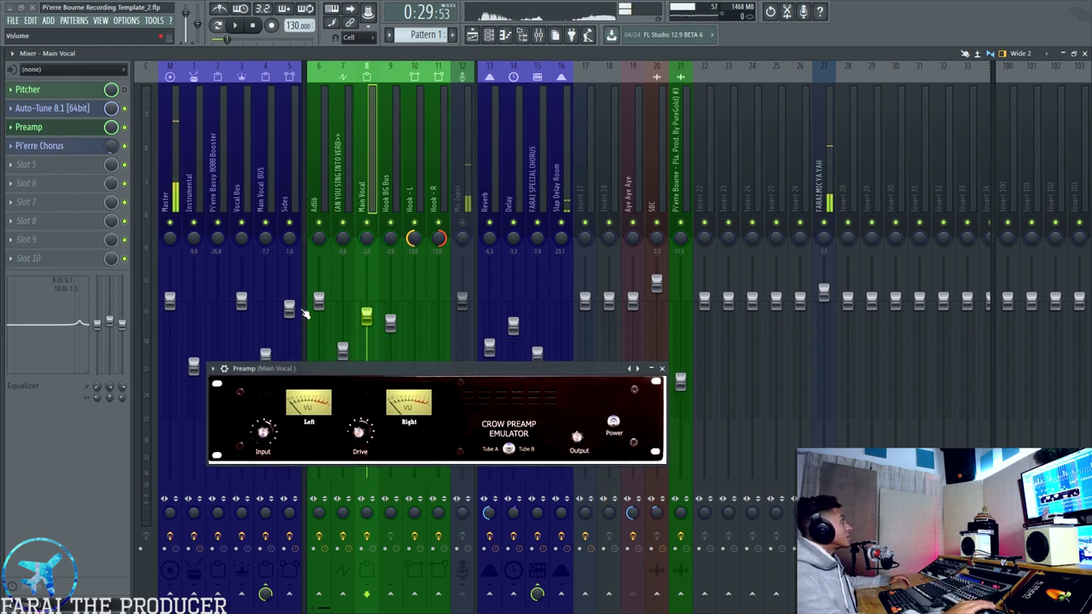
- Open the Pi'erre Chorus window and move it up to uncover the Preamp
{"action": "left_click", "coordinate": [69, 146]}
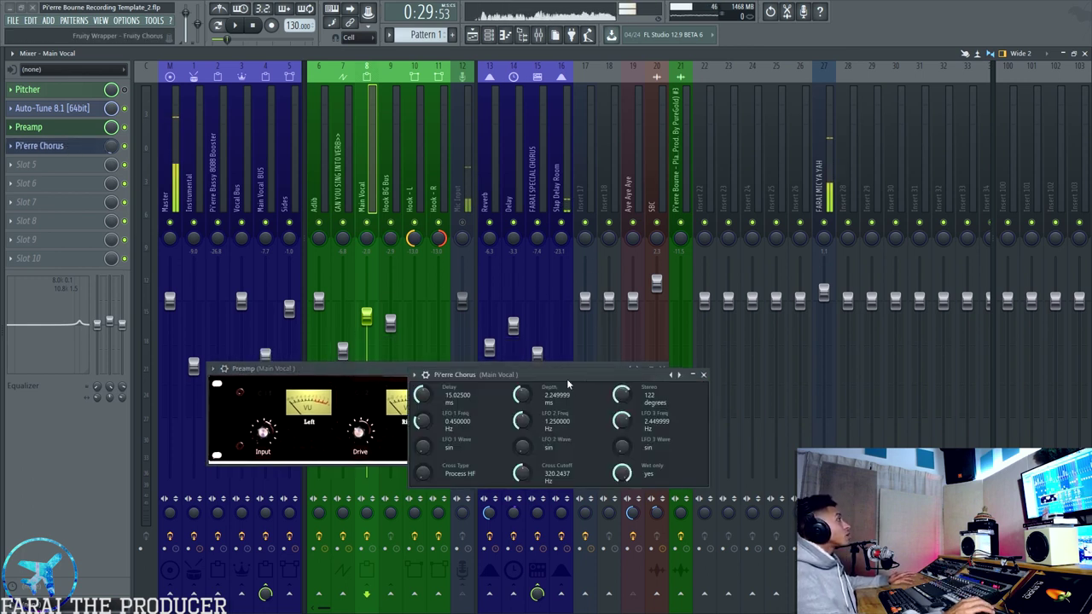
{"action": "left_click_drag", "start_coordinate": [566, 379], "coordinate": [435, 255]}
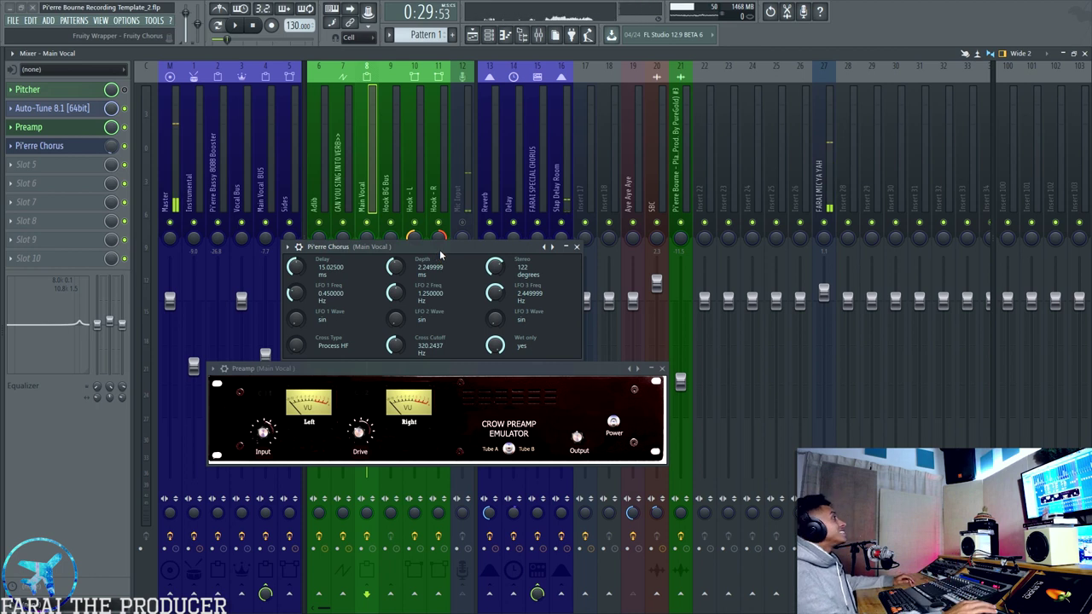
{"action": "left_click_drag", "start_coordinate": [441, 255], "coordinate": [442, 251]}
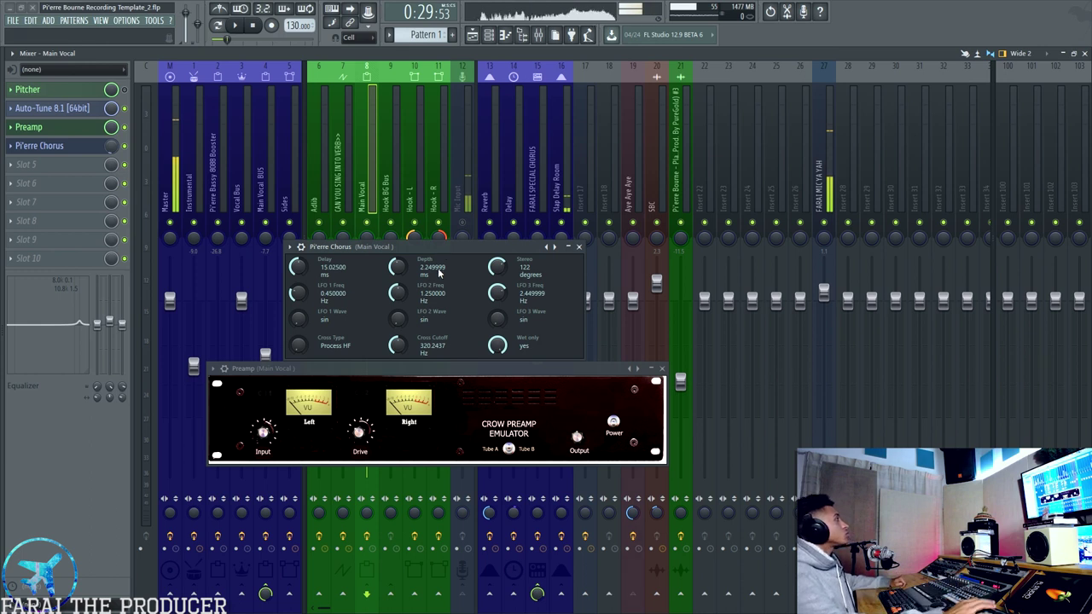
{"action": "mouse_move", "coordinate": [432, 245]}
{"action": "left_mouse_down"}
{"action": "mouse_move", "coordinate": [413, 246]}
{"action": "mouse_move", "coordinate": [424, 245]}
{"action": "left_mouse_up"}
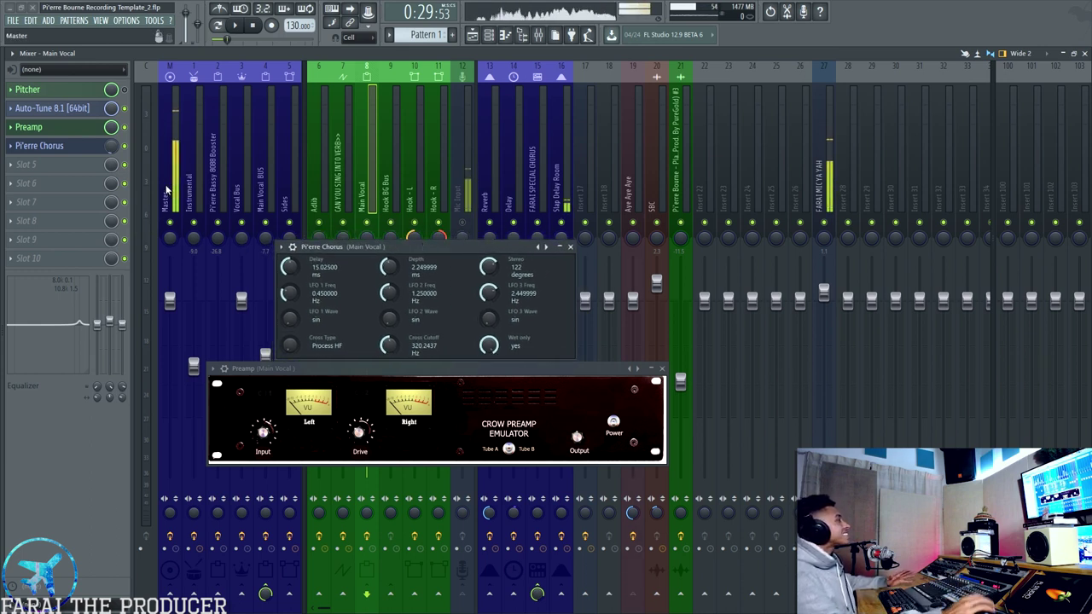
- Play and stop the song to hear the chorus, then close the chorus and Preamp windows
{"action": "key", "text": "space"}
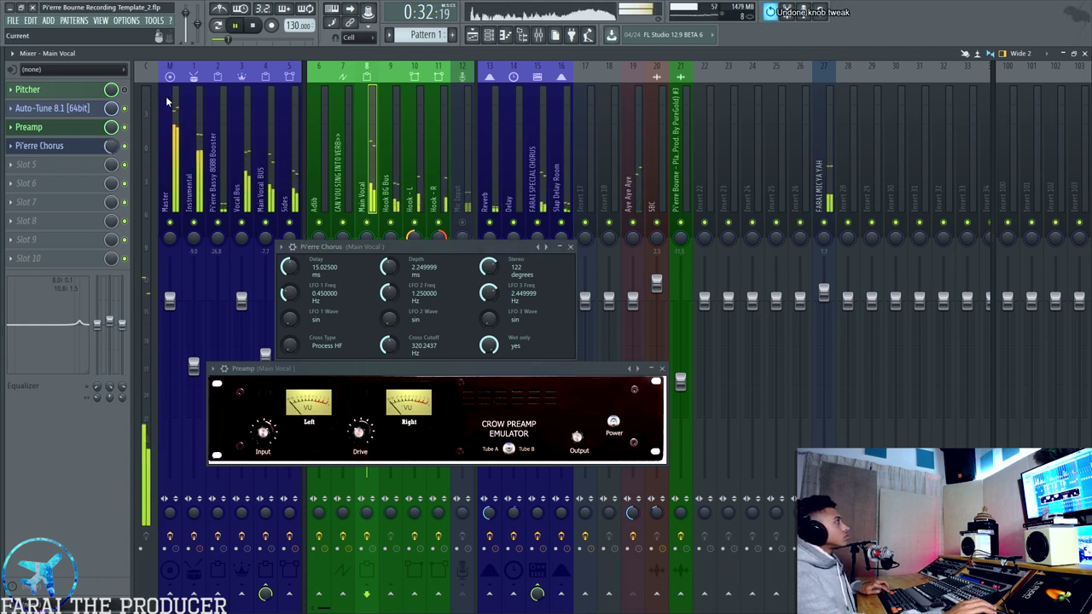
{"action": "key", "text": "space"}
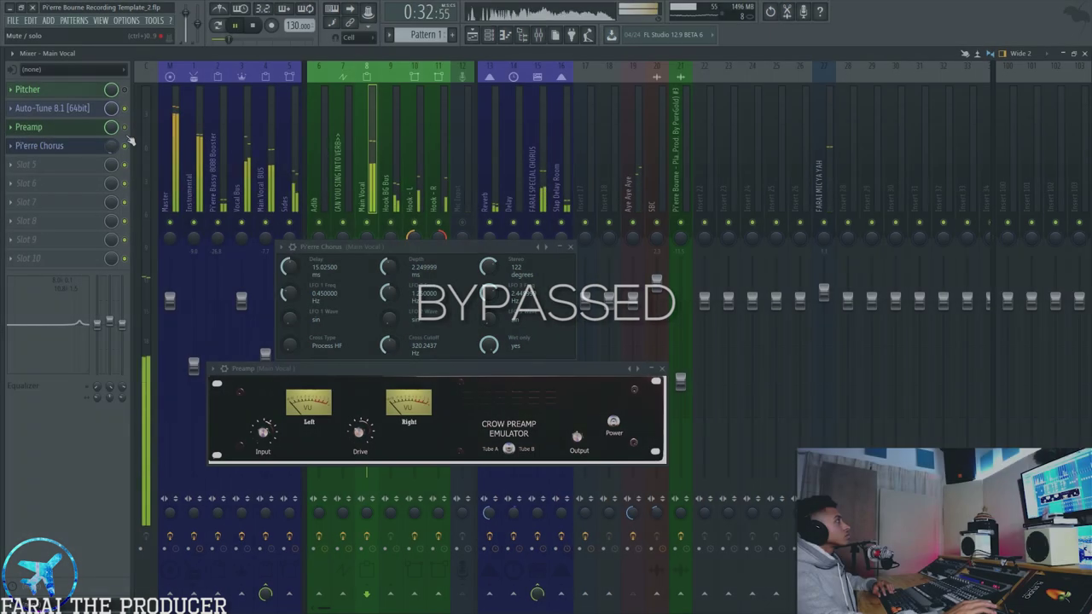
{"action": "left_click", "coordinate": [570, 247]}
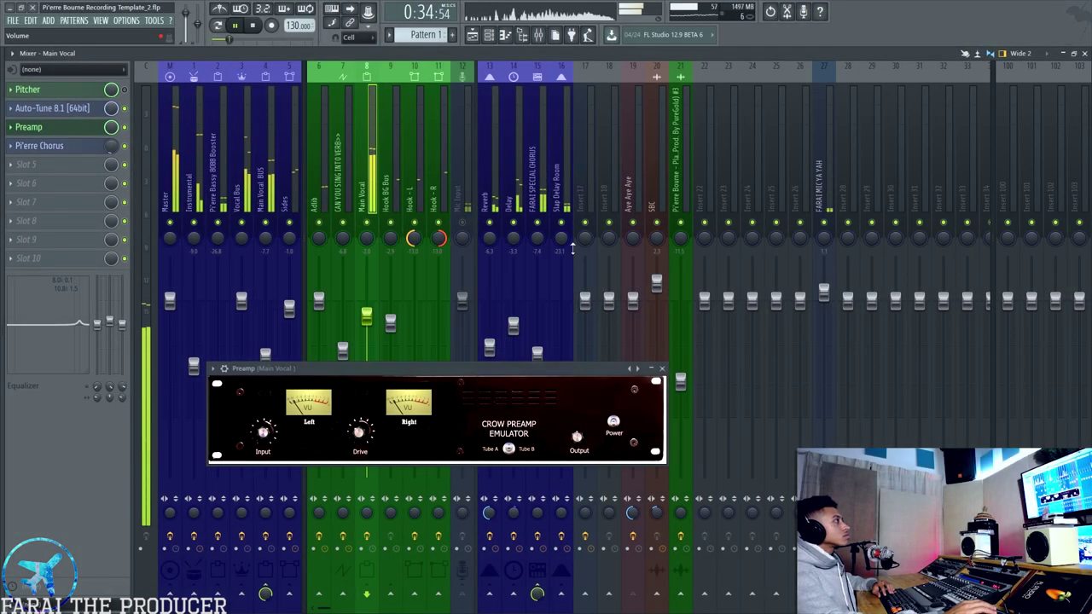
{"action": "key", "text": "Escape"}
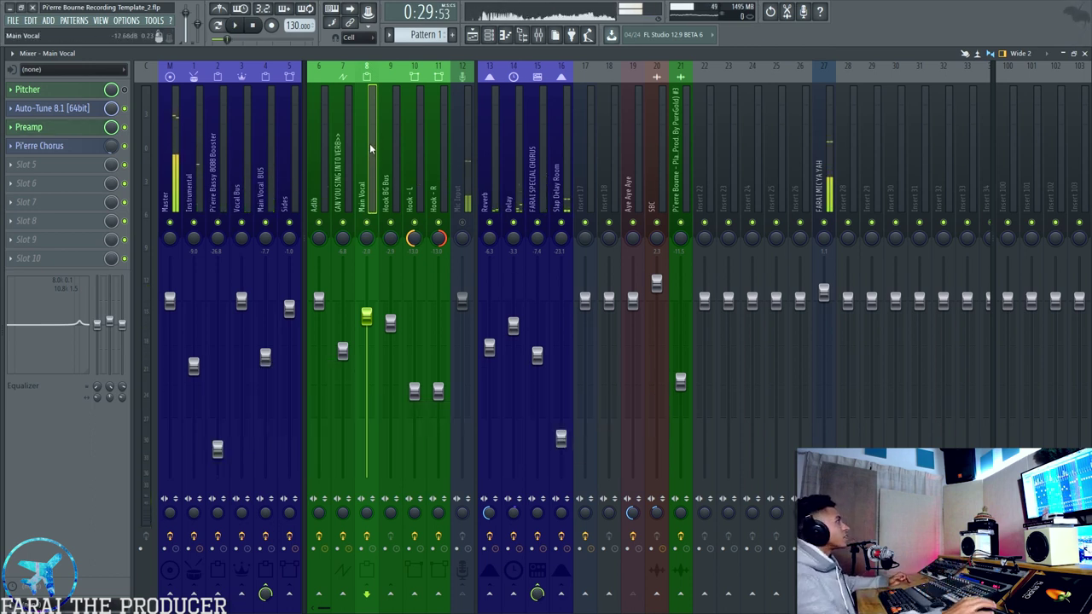
- On the Main Vocal BUS, set the 80Hz Cut EQ's high-pass to 80Hz and close it
{"action": "left_click", "coordinate": [260, 121]}
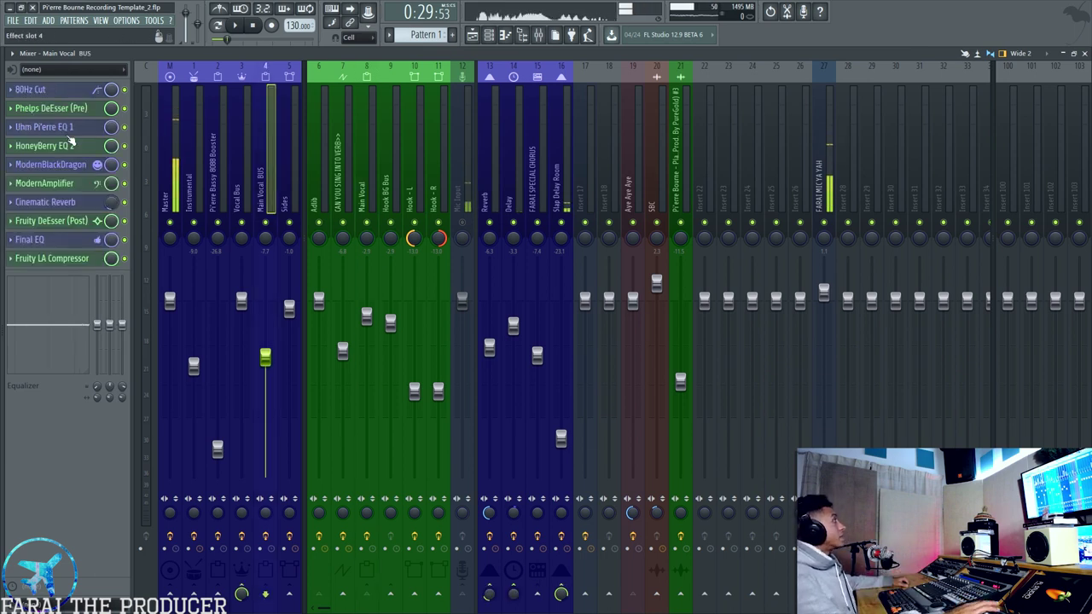
{"action": "left_click", "coordinate": [30, 88]}
{"action": "left_click_drag", "start_coordinate": [379, 255], "coordinate": [395, 182]}
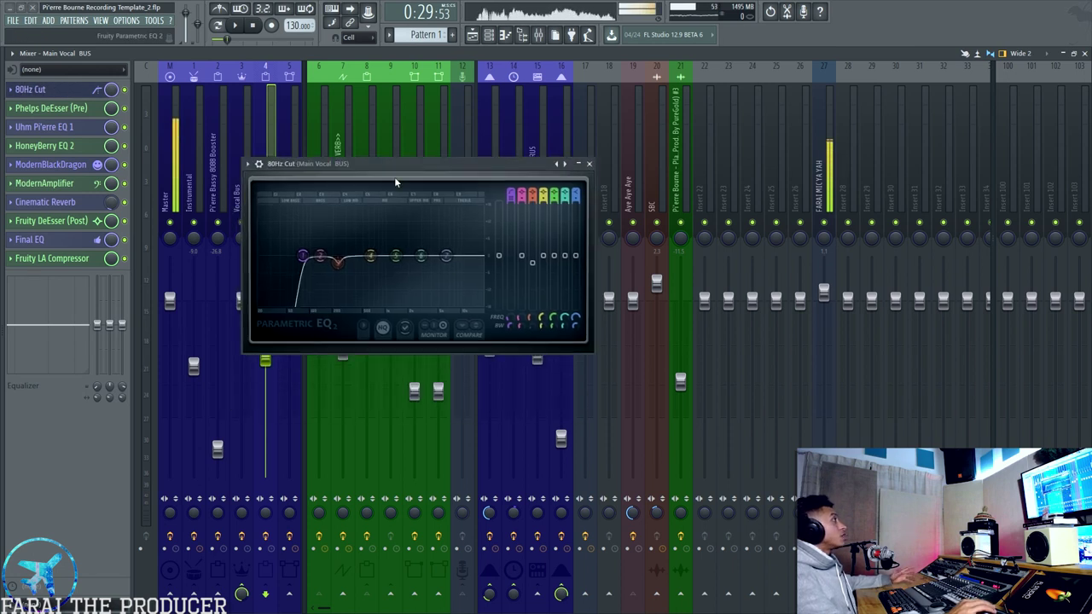
{"action": "left_click_drag", "start_coordinate": [305, 269], "coordinate": [312, 258]}
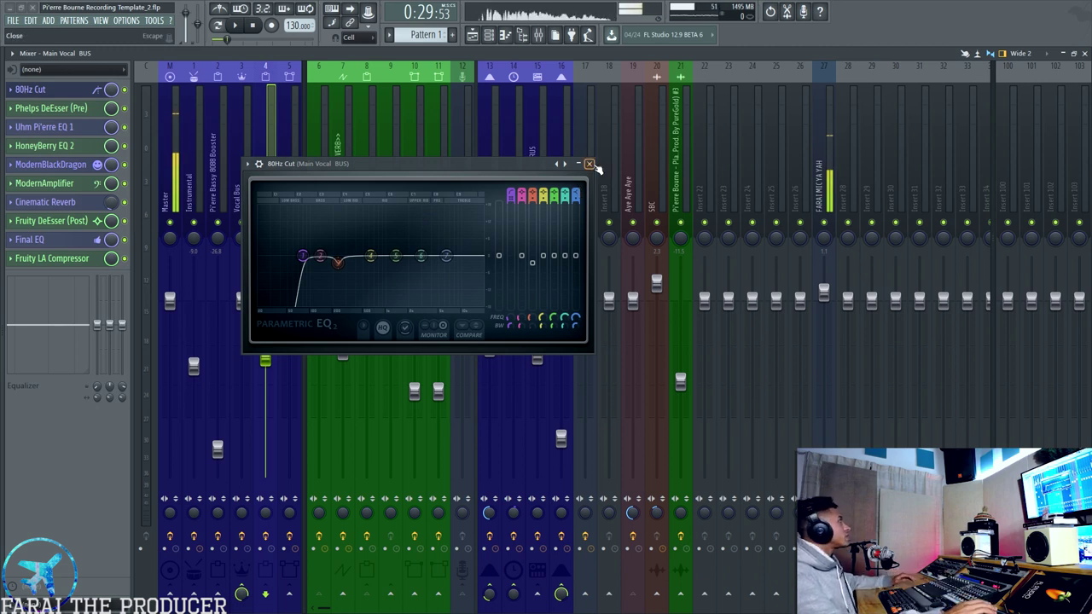
{"action": "left_click", "coordinate": [589, 164]}
- Open the EQ 1 and pre de-esser windows and re-enable the EQ 1 effect
{"action": "left_click", "coordinate": [44, 126]}
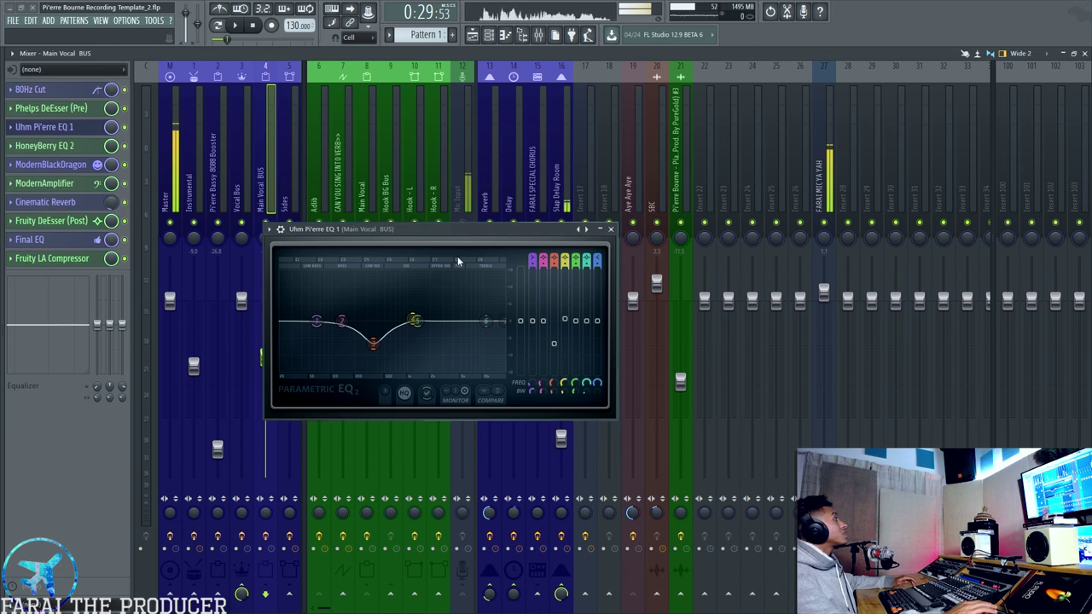
{"action": "left_click", "coordinate": [51, 107]}
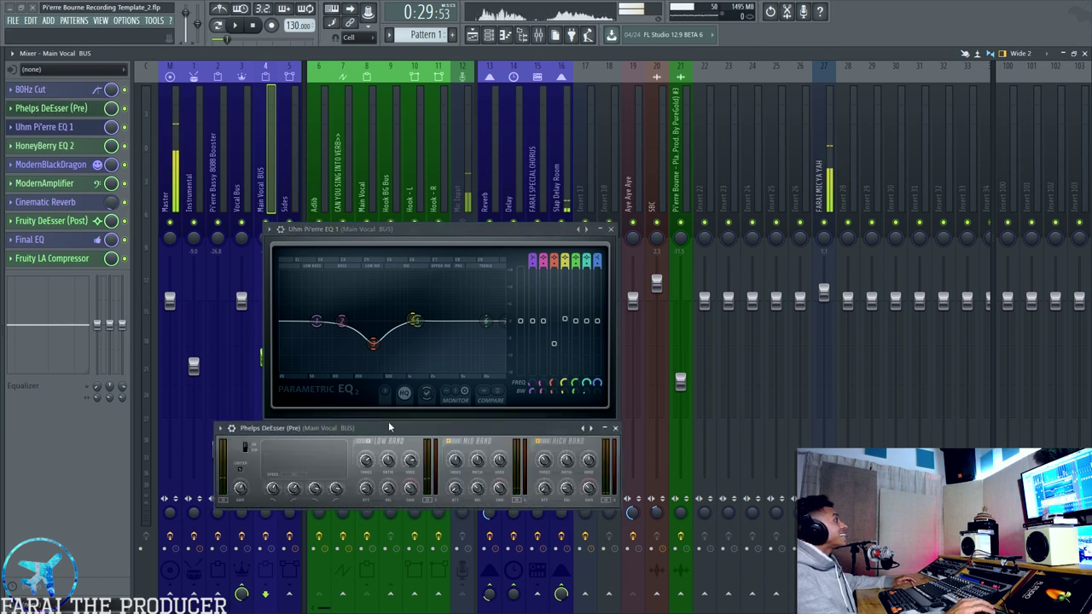
{"action": "left_click_drag", "start_coordinate": [388, 427], "coordinate": [406, 427]}
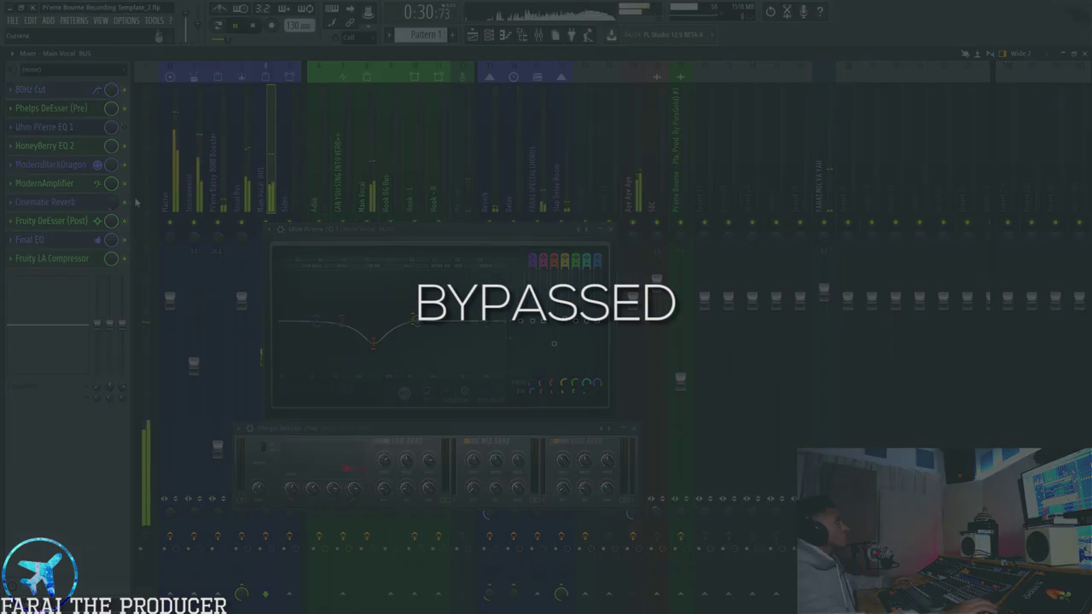
{"action": "left_click", "coordinate": [124, 127]}
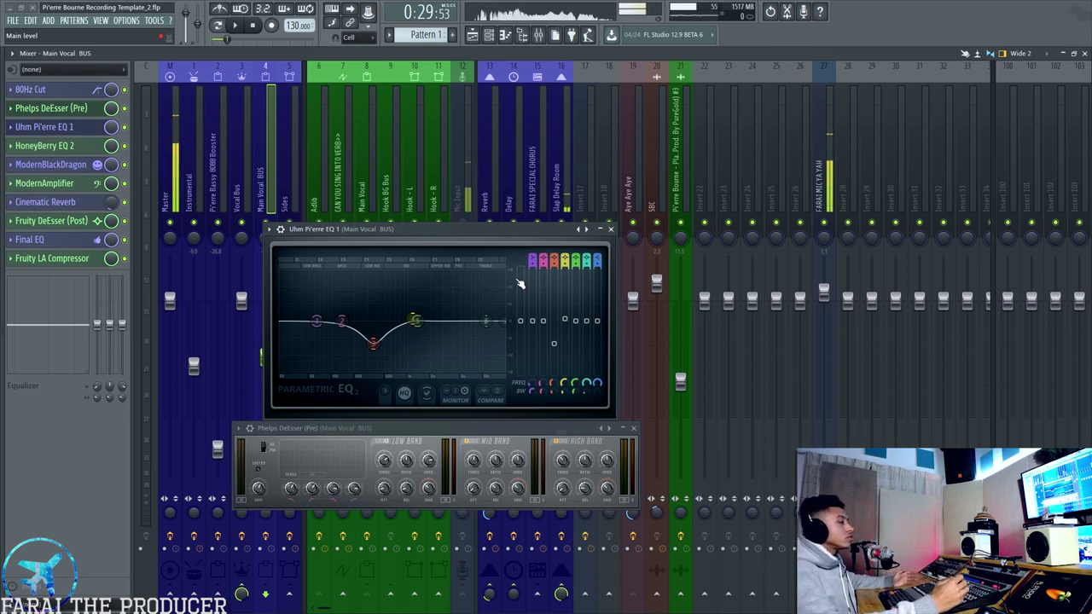
- Shift the Phelps DeEsser window slightly, then close the de-esser and EQ 1 windows
{"action": "left_click_drag", "start_coordinate": [456, 429], "coordinate": [467, 430]}
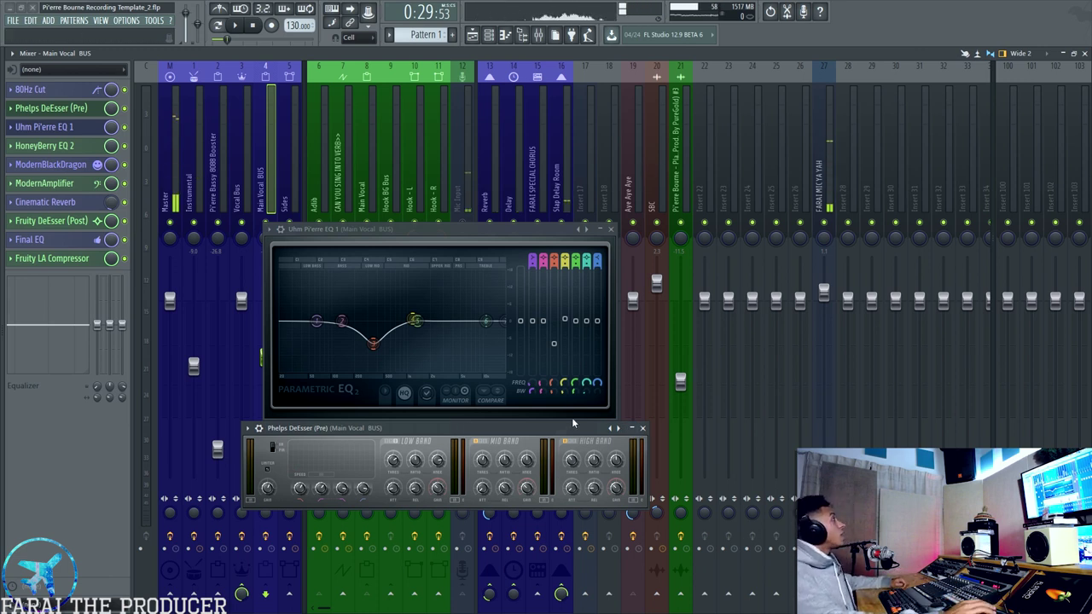
{"action": "left_click_drag", "start_coordinate": [563, 433], "coordinate": [567, 443]}
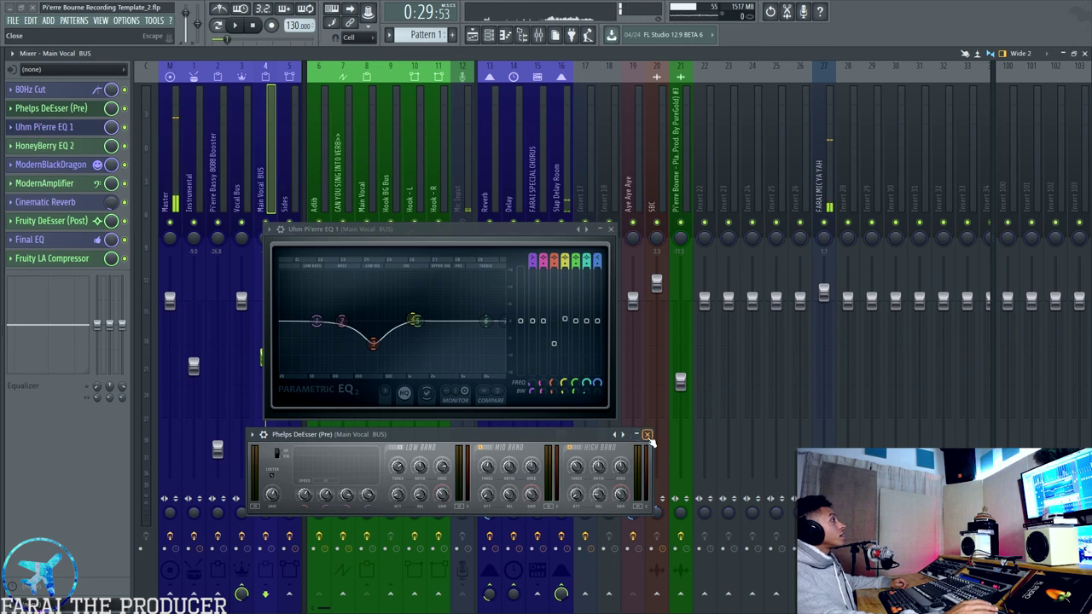
{"action": "left_click", "coordinate": [646, 437]}
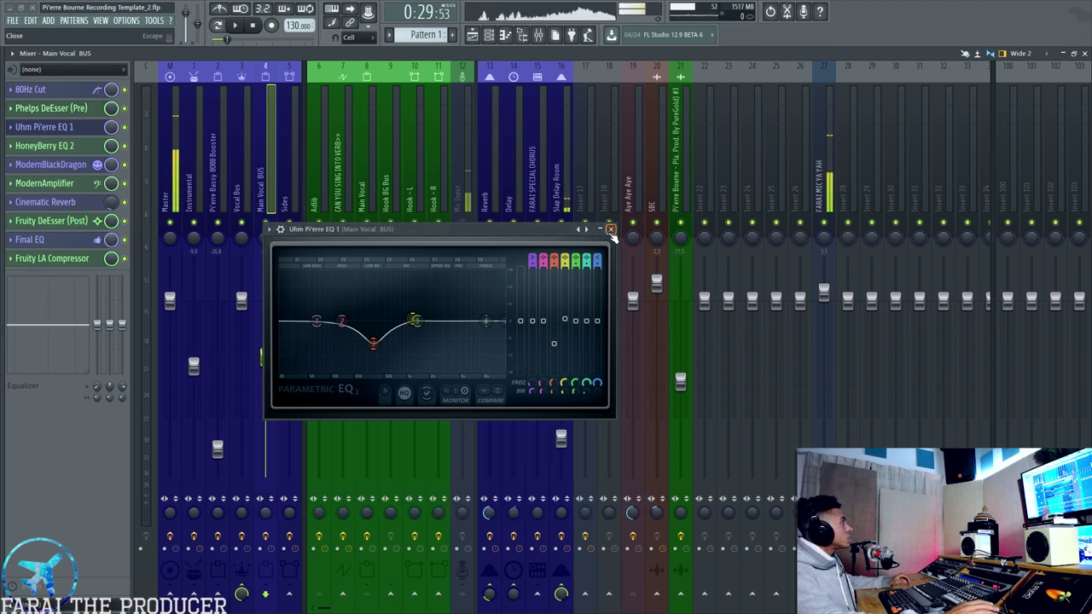
{"action": "left_click", "coordinate": [611, 229]}
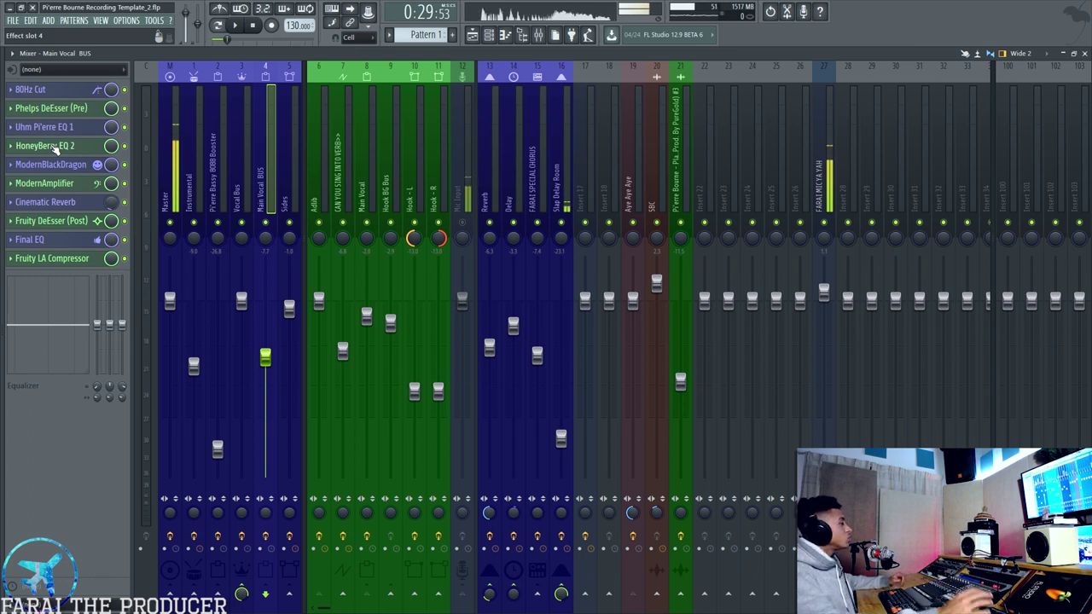
- Open the HoneyBerry EQ 2 window lower down and the ModernBlackDragon window higher up
{"action": "left_click", "coordinate": [51, 146]}
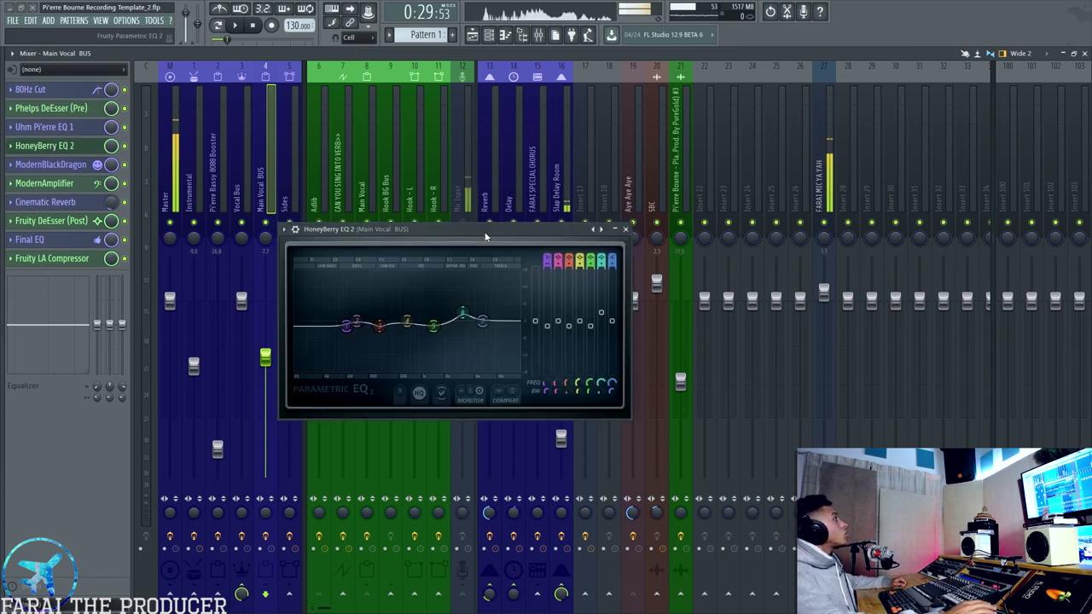
{"action": "left_click_drag", "start_coordinate": [500, 235], "coordinate": [500, 299]}
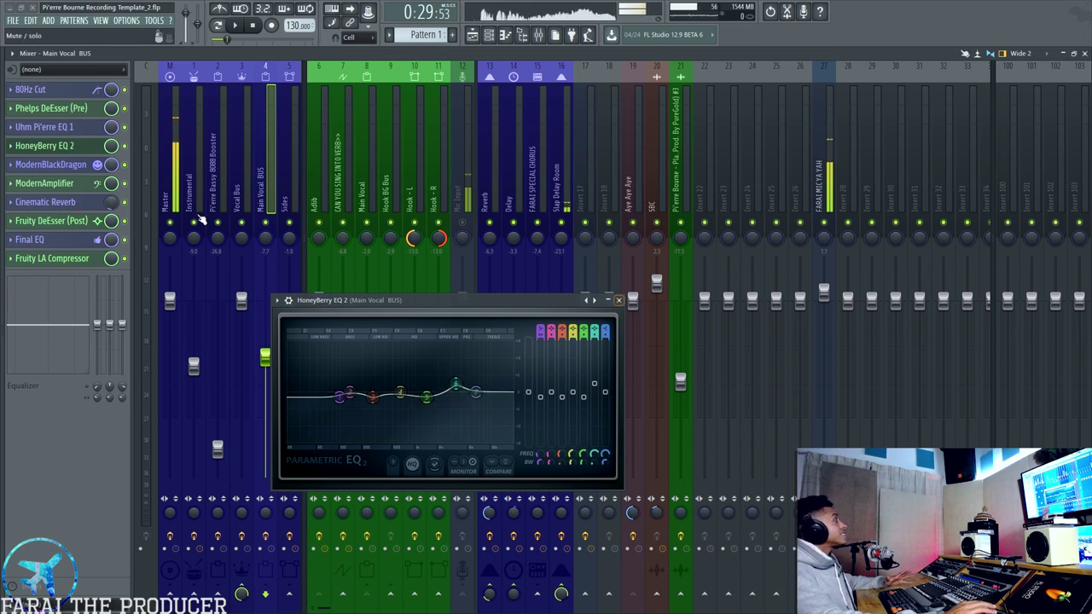
{"action": "left_click", "coordinate": [56, 169]}
{"action": "left_click_drag", "start_coordinate": [417, 322], "coordinate": [432, 202]}
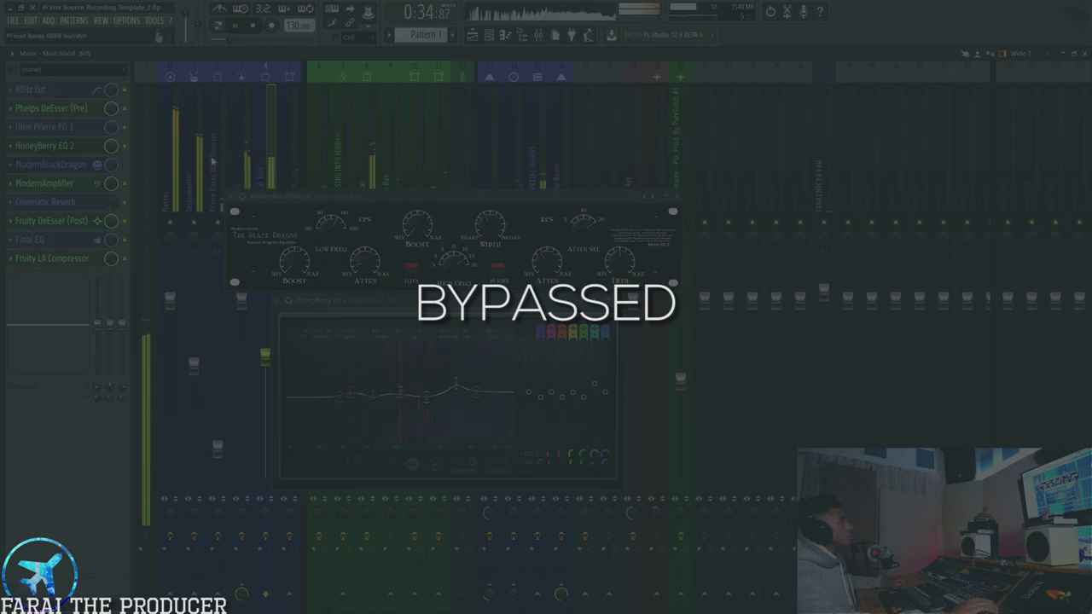
- Flip to the Playlist and back to the mixer, stop playback, and briefly reopen EQ 1
{"action": "key", "text": "F5"}
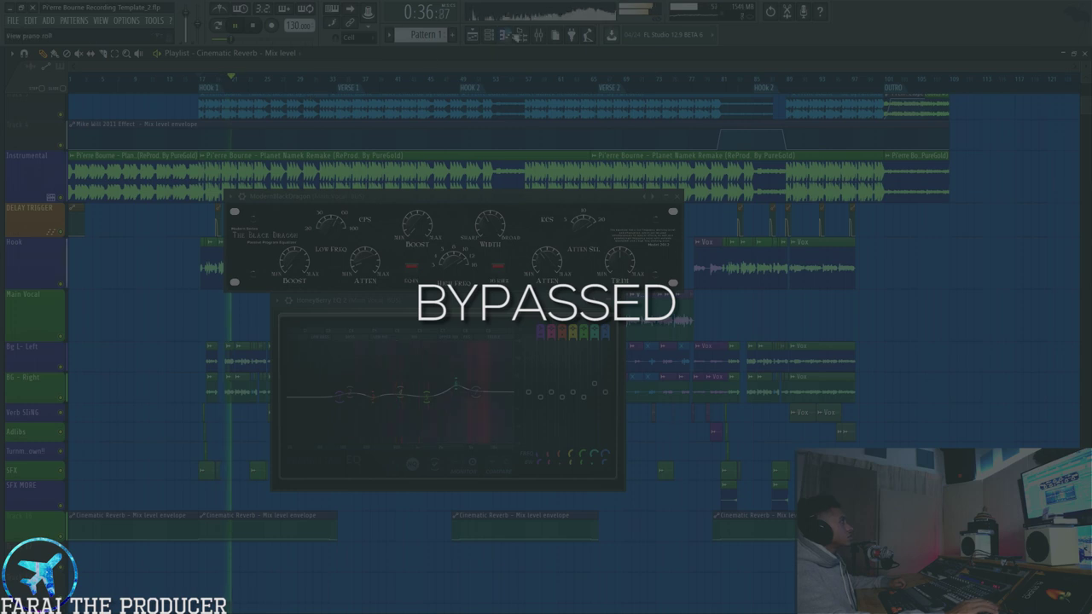
{"action": "key", "text": "F9"}
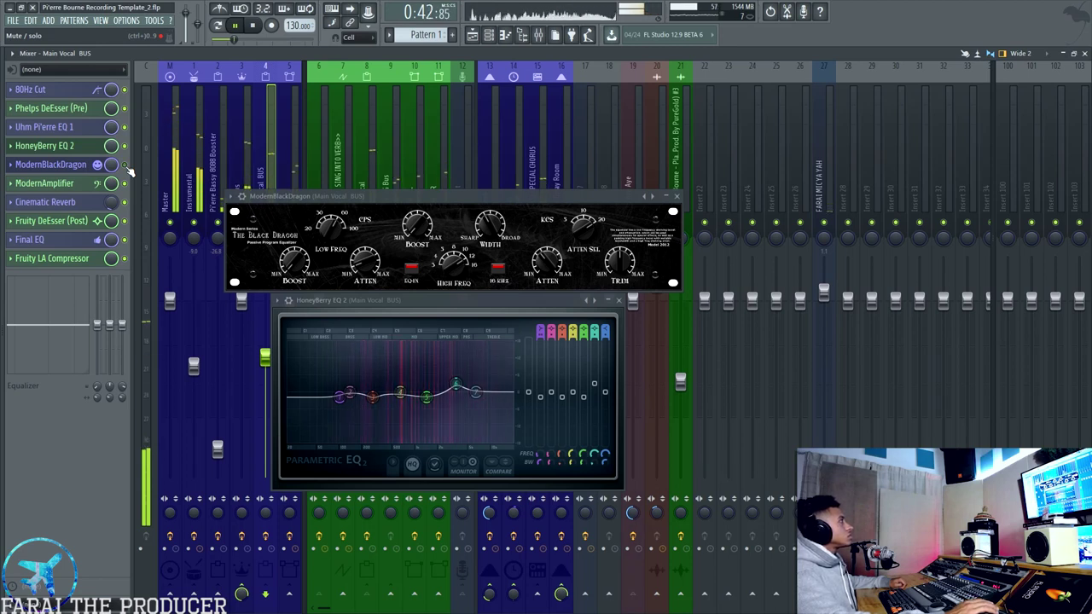
{"action": "key", "text": "space"}
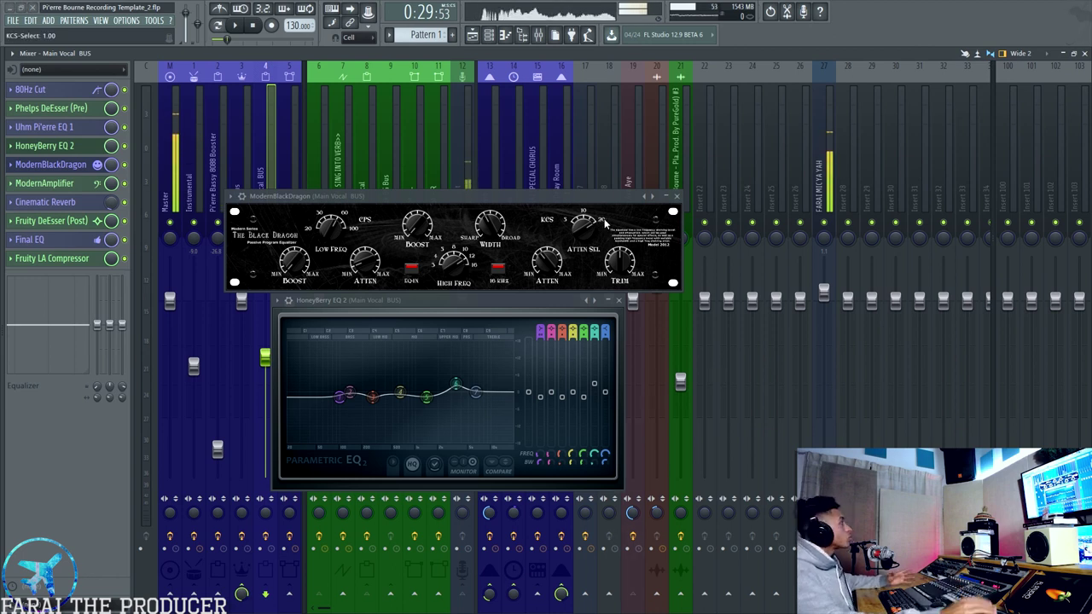
{"action": "left_click", "coordinate": [53, 127]}
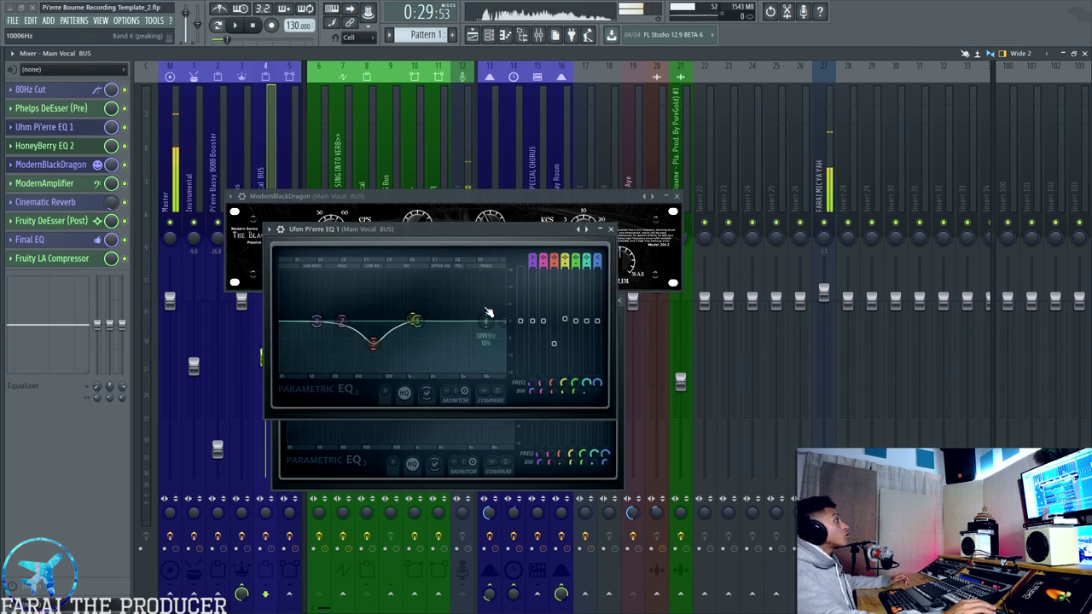
{"action": "left_click", "coordinate": [610, 229]}
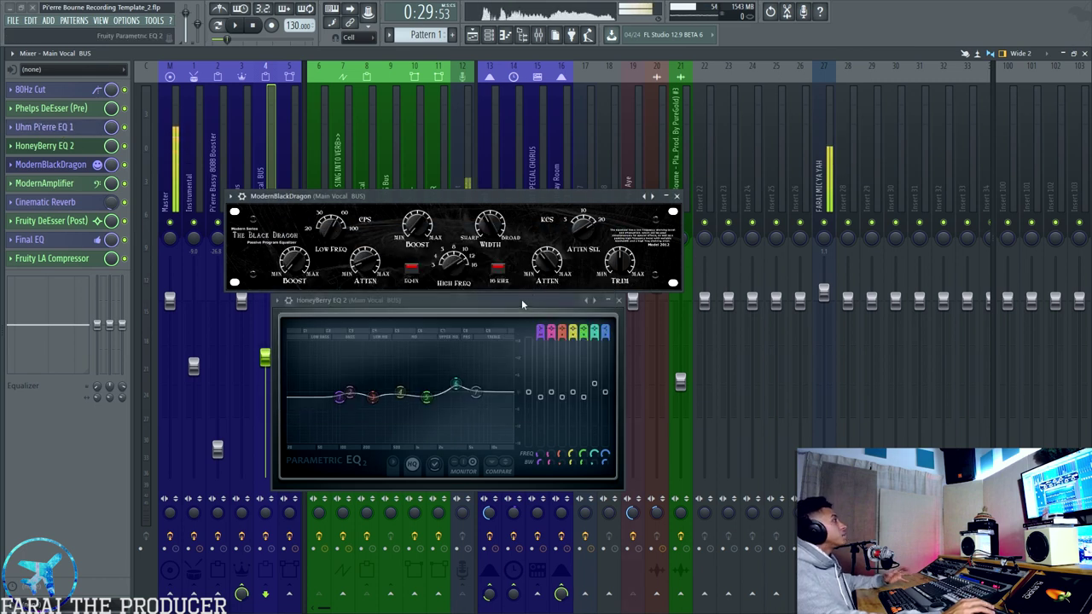
- Rearrange the ModernBlackDragon and HoneyBerry EQ 2 windows, then close both
{"action": "left_click_drag", "start_coordinate": [397, 199], "coordinate": [525, 202]}
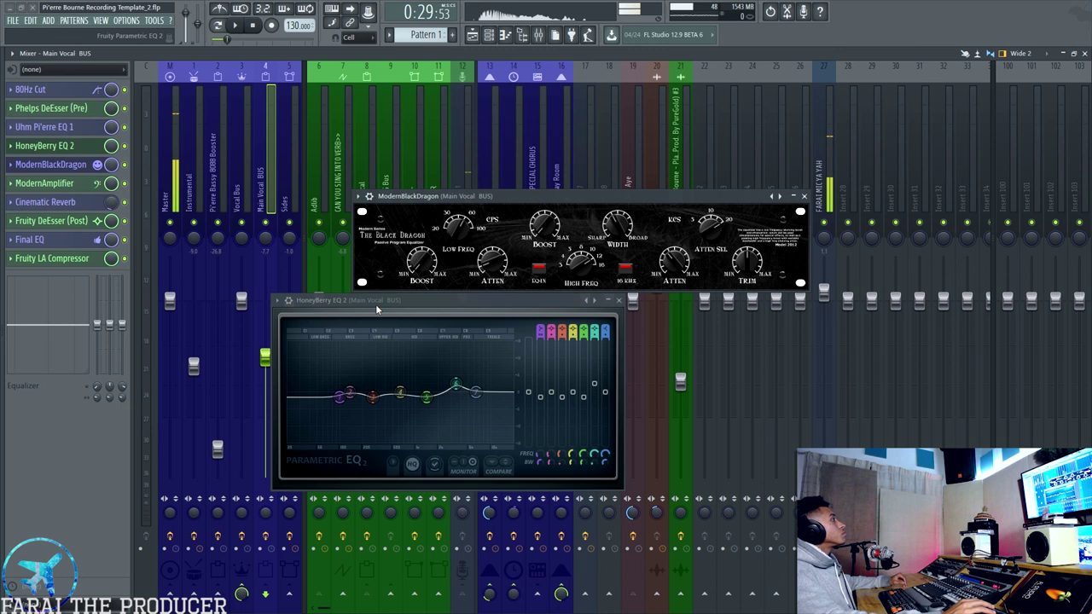
{"action": "left_click_drag", "start_coordinate": [375, 301], "coordinate": [495, 301]}
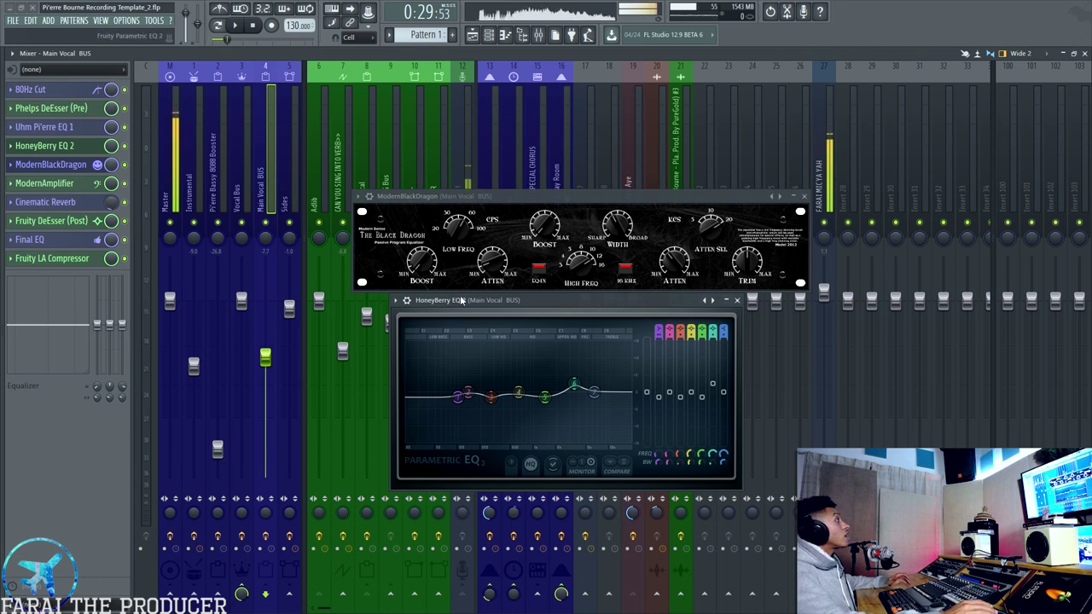
{"action": "left_click_drag", "start_coordinate": [461, 301], "coordinate": [329, 324]}
{"action": "left_click_drag", "start_coordinate": [461, 196], "coordinate": [345, 216]}
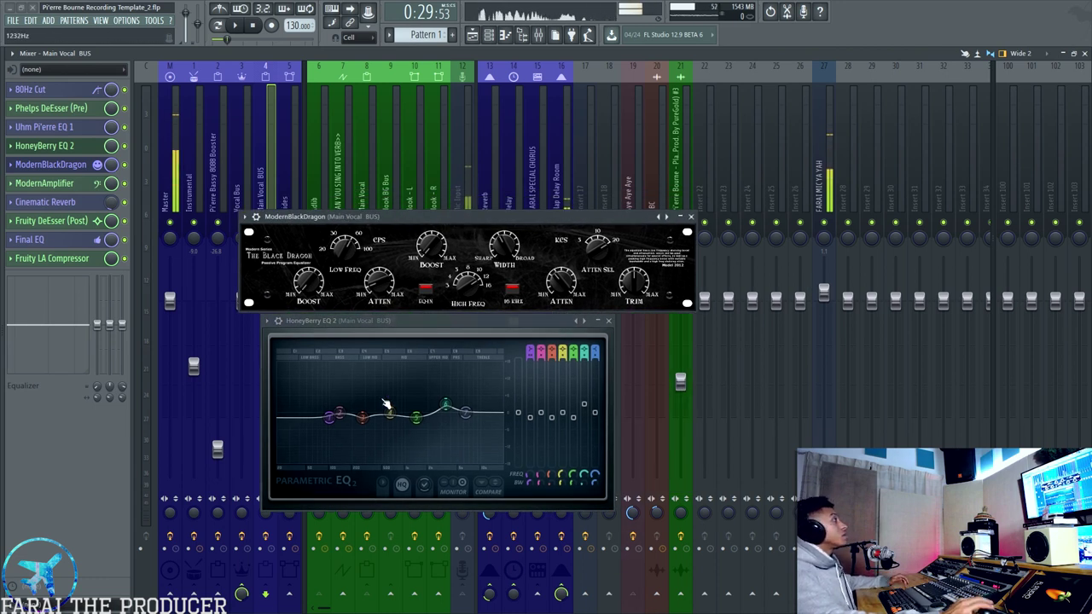
{"action": "left_click", "coordinate": [692, 217]}
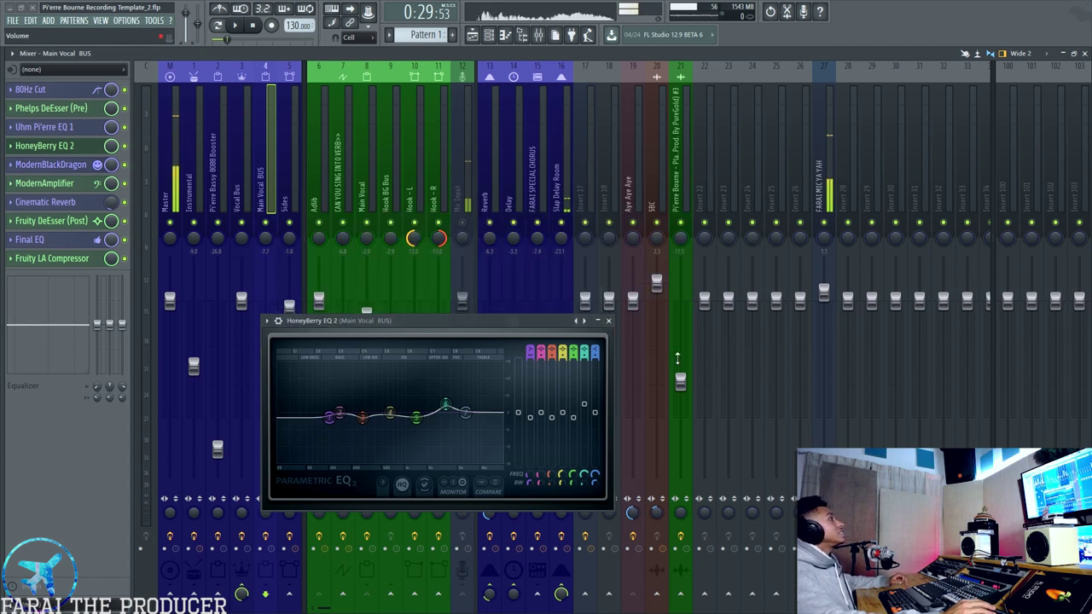
{"action": "left_click", "coordinate": [608, 321]}
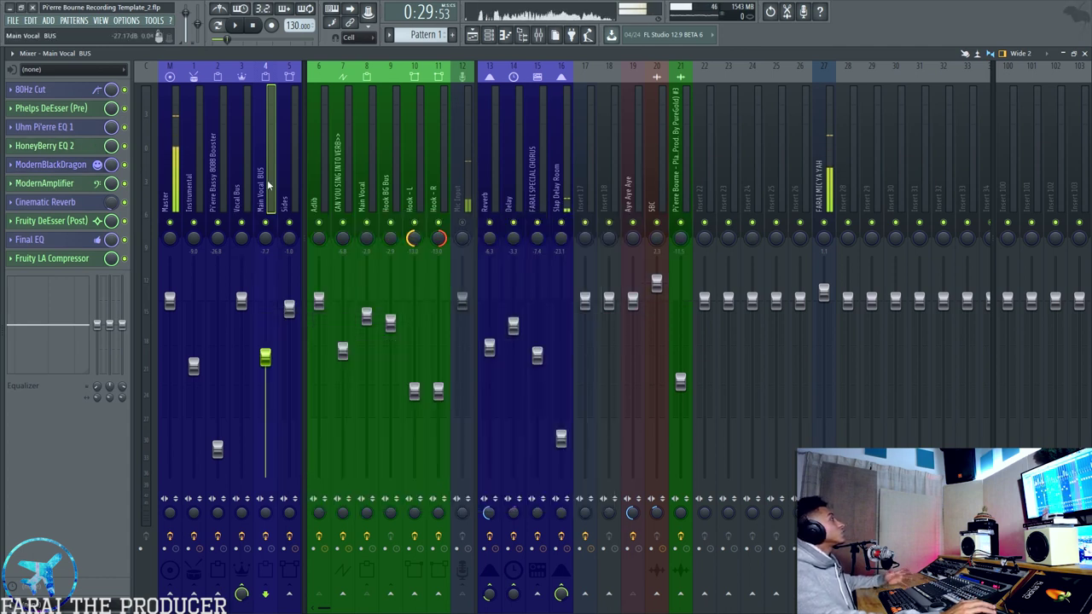
- Open the Main Vocal BUS ModernAmplifier leveling amplifier and reposition its window
{"action": "left_click", "coordinate": [52, 184]}
{"action": "left_click_drag", "start_coordinate": [404, 289], "coordinate": [385, 316]}
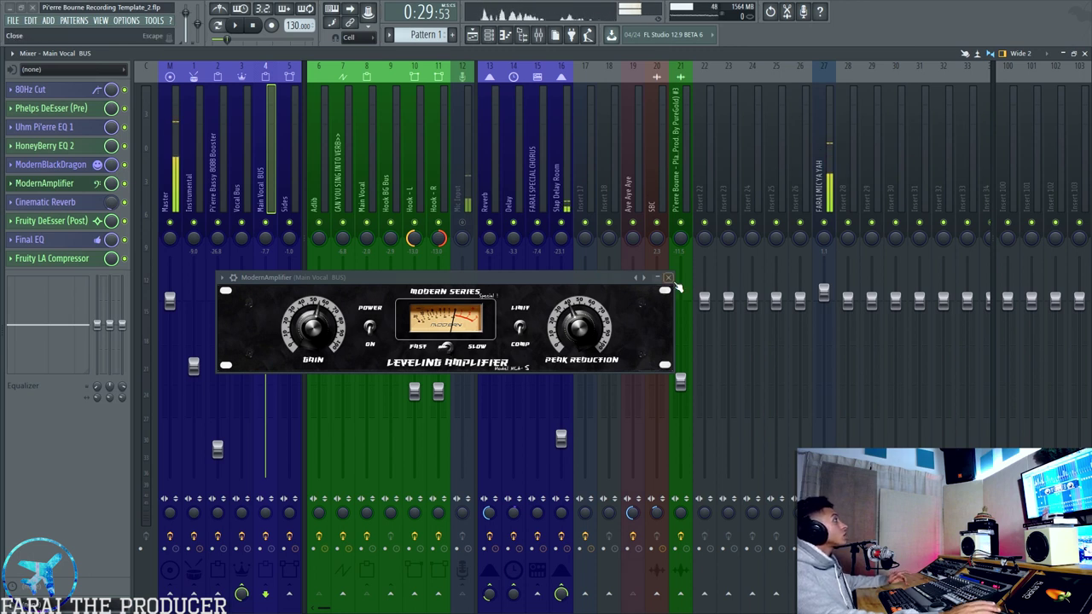
- Close ModernAmplifier, open Cinematic Reverb and create automation for its mix level
{"action": "left_click", "coordinate": [669, 279]}
{"action": "left_click", "coordinate": [49, 203]}
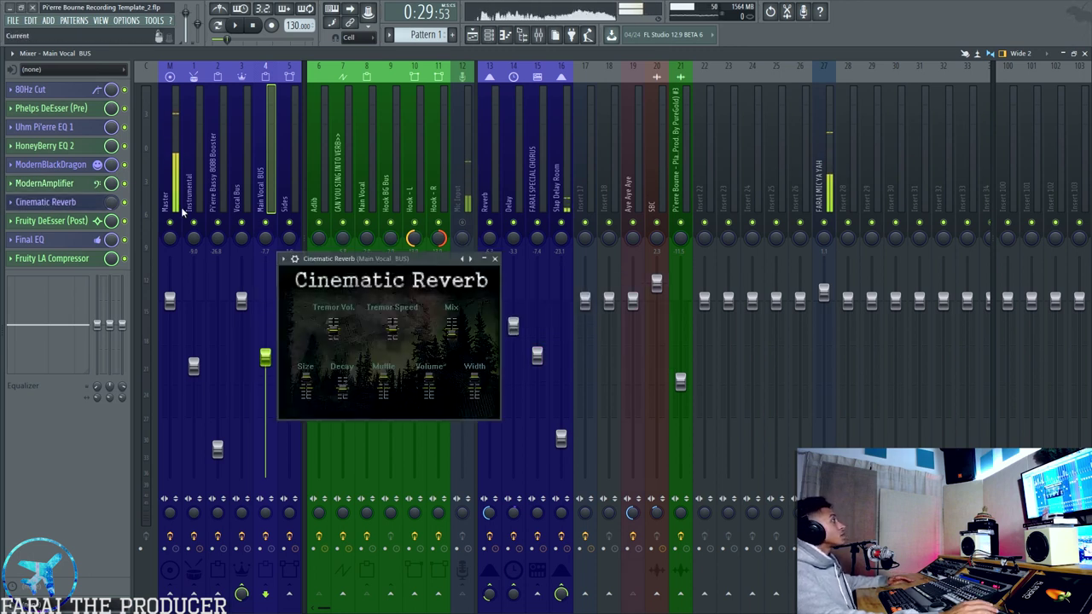
{"action": "left_click_drag", "start_coordinate": [343, 261], "coordinate": [363, 228]}
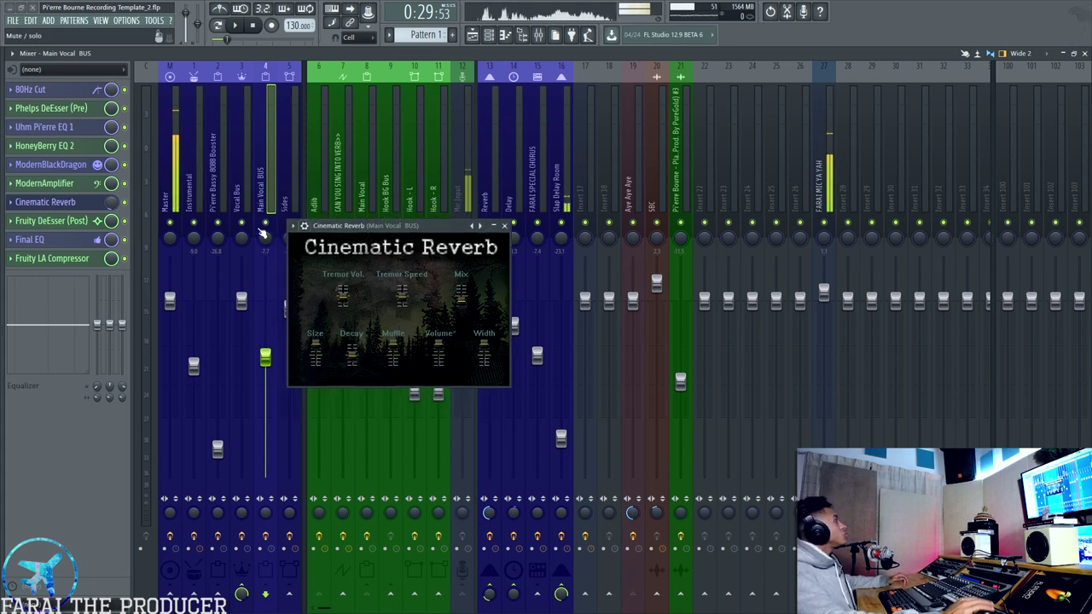
{"action": "right_click", "coordinate": [110, 208]}
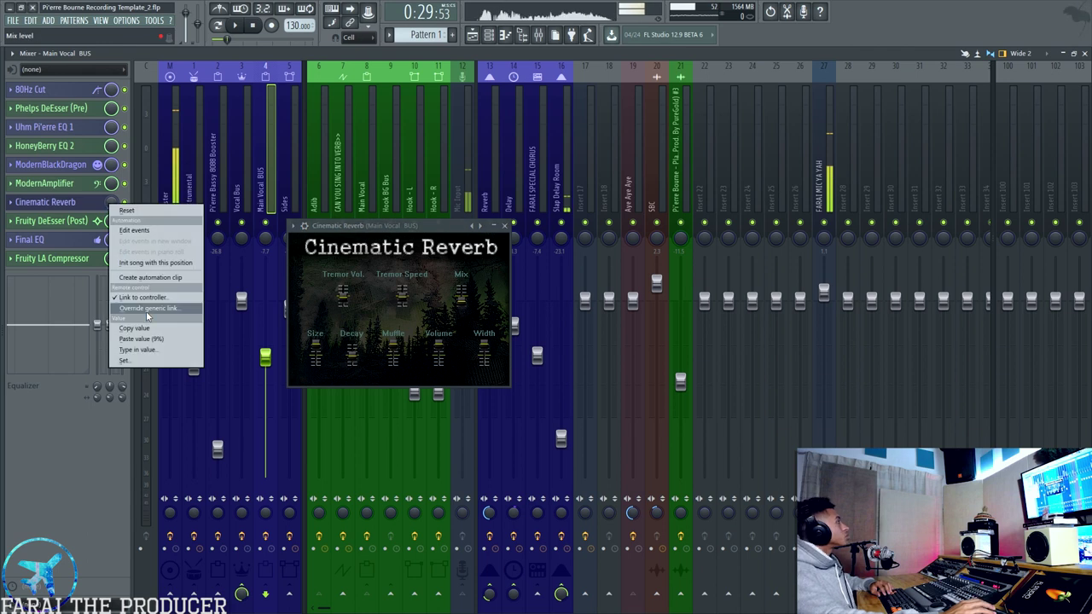
{"action": "left_click", "coordinate": [103, 221]}
- Start song playback from around bar 41 in the playlist
{"action": "left_click", "coordinate": [472, 34]}
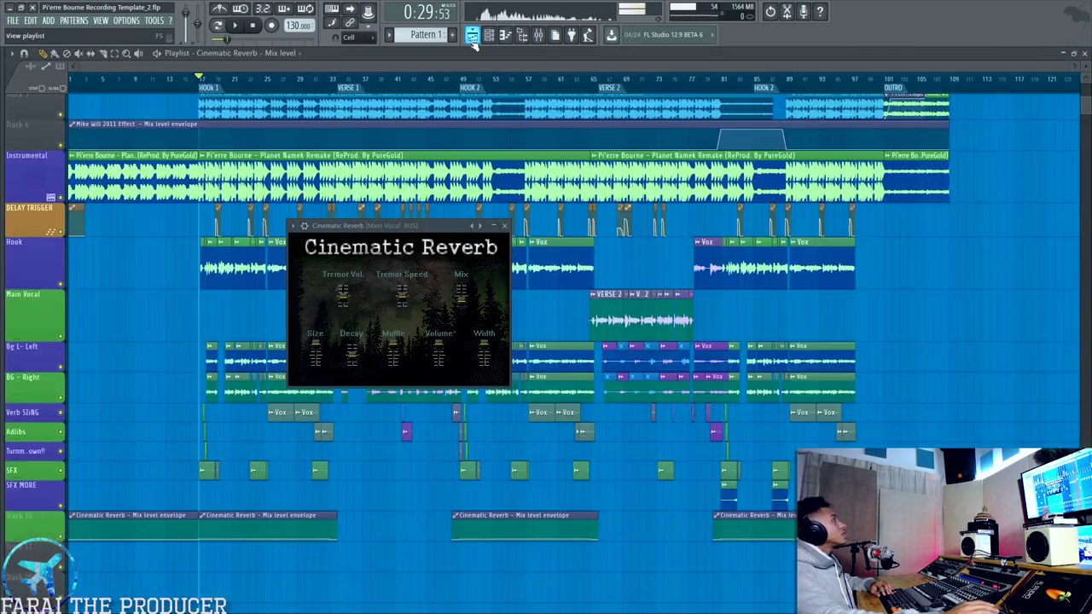
{"action": "left_click", "coordinate": [273, 80]}
{"action": "left_click", "coordinate": [395, 81]}
{"action": "key", "text": "space"}
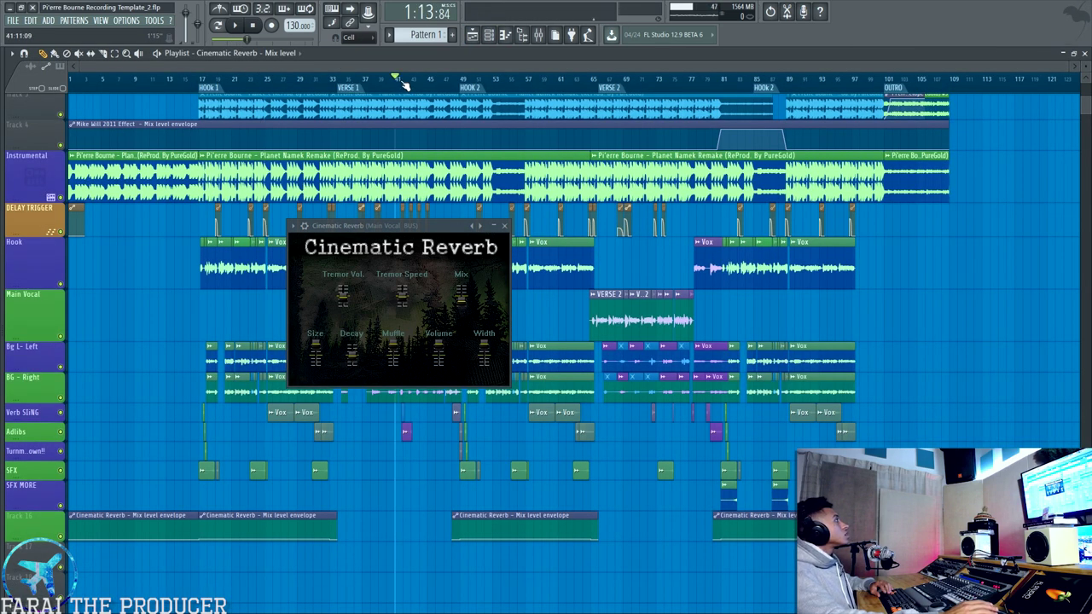
{"action": "left_click", "coordinate": [541, 34]}
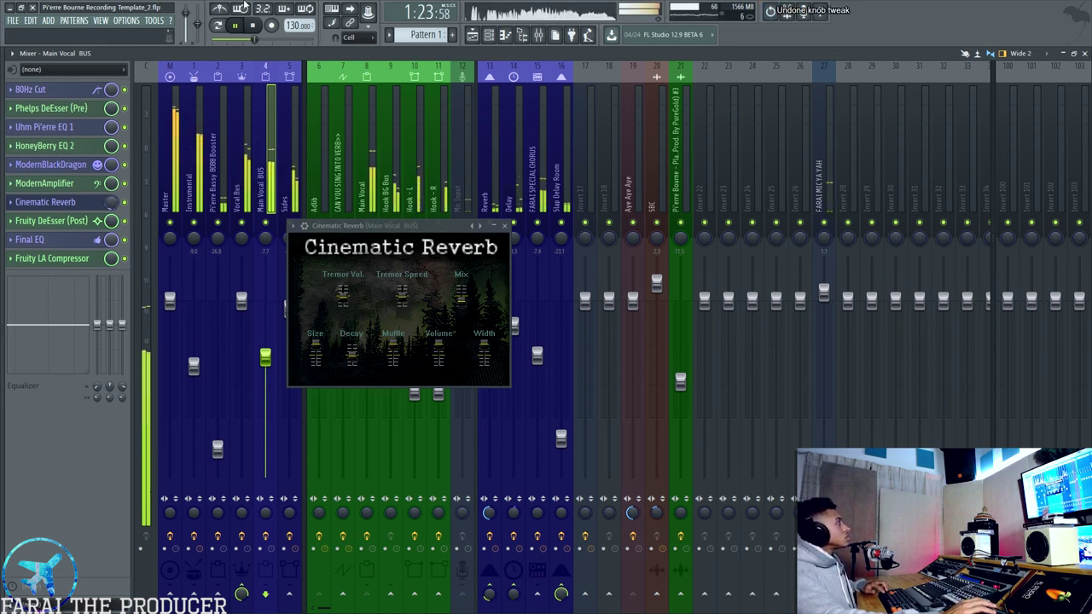
- Uncover the reverb mix envelope clips in the playlist and make Track 16 taller
{"action": "left_click", "coordinate": [472, 35]}
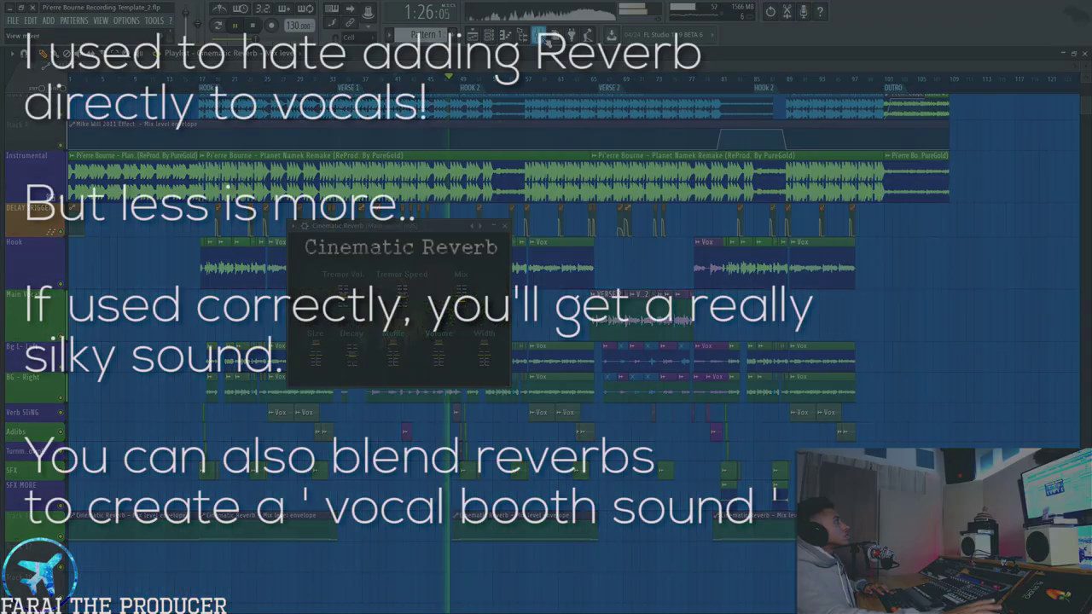
{"action": "left_click", "coordinate": [473, 36]}
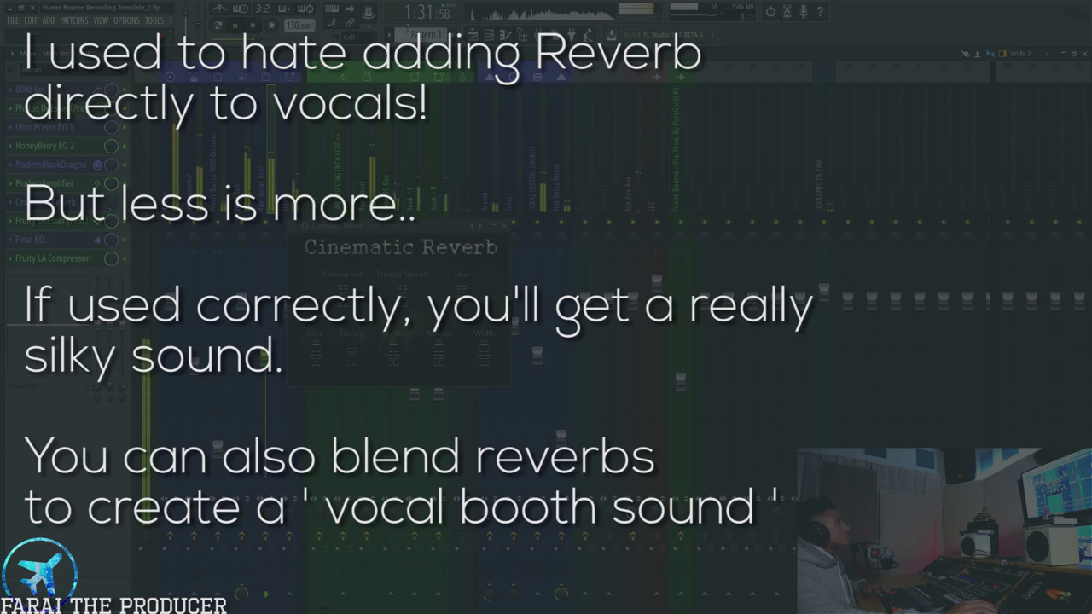
{"action": "left_click", "coordinate": [473, 36]}
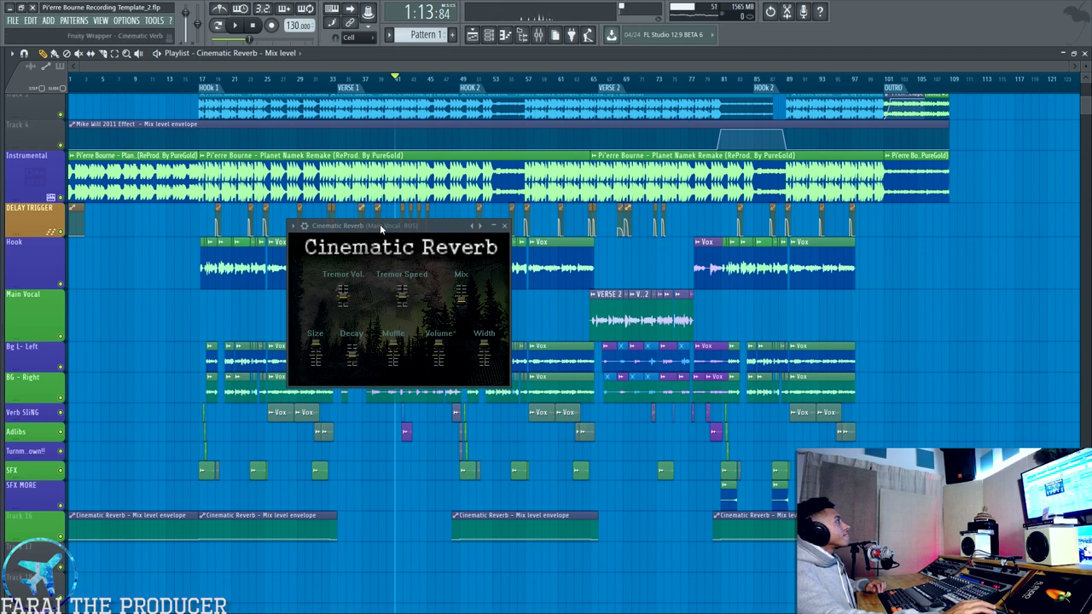
{"action": "left_click_drag", "start_coordinate": [380, 224], "coordinate": [734, 193]}
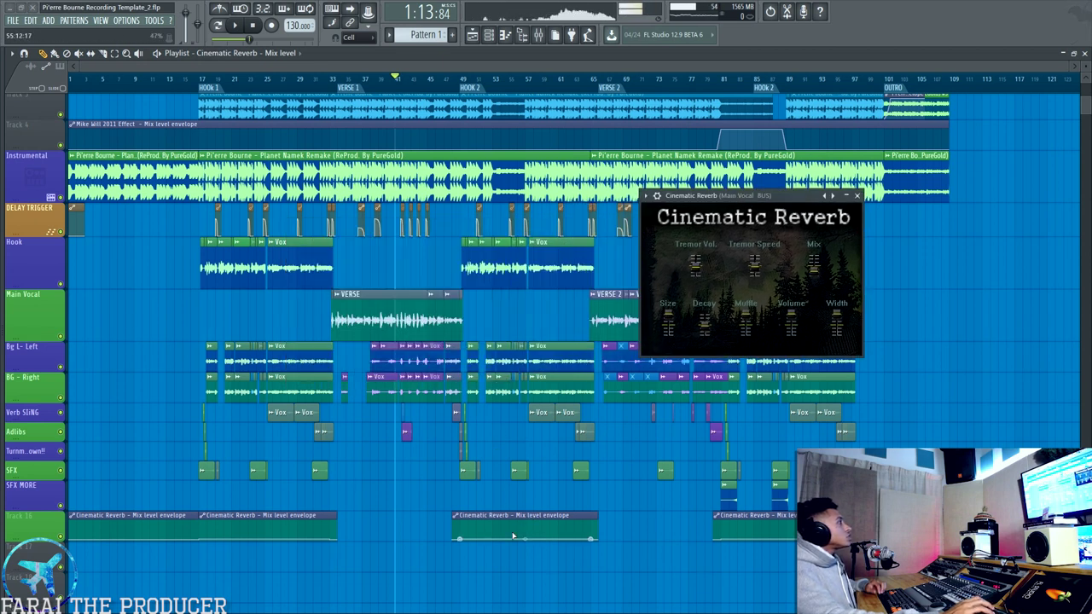
{"action": "left_click_drag", "start_coordinate": [34, 540], "coordinate": [34, 568]}
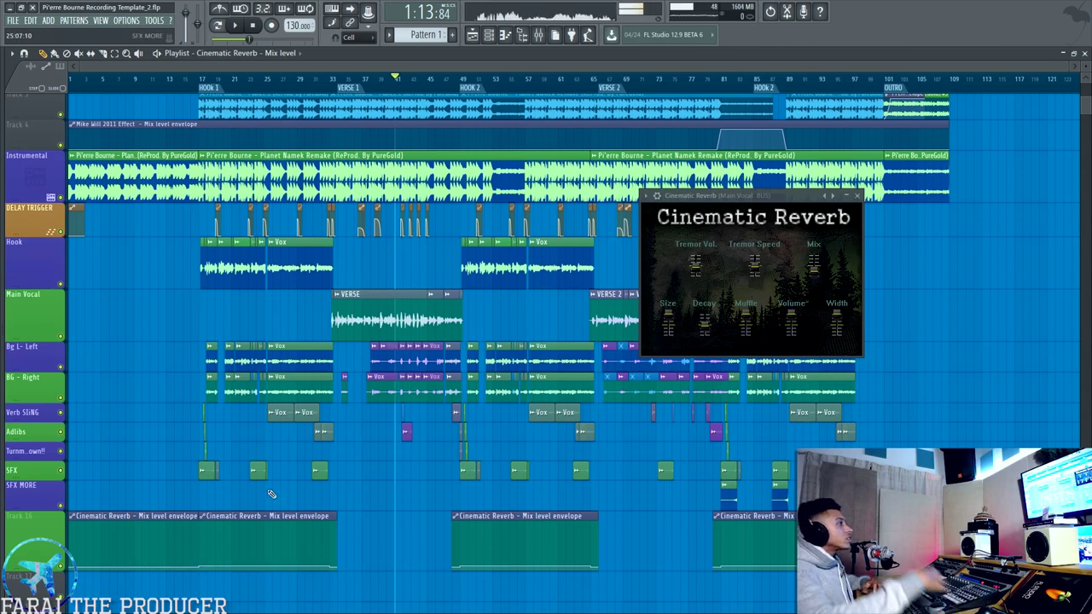
- Return to the mixer and close the Cinematic Reverb window
{"action": "left_click", "coordinate": [549, 40]}
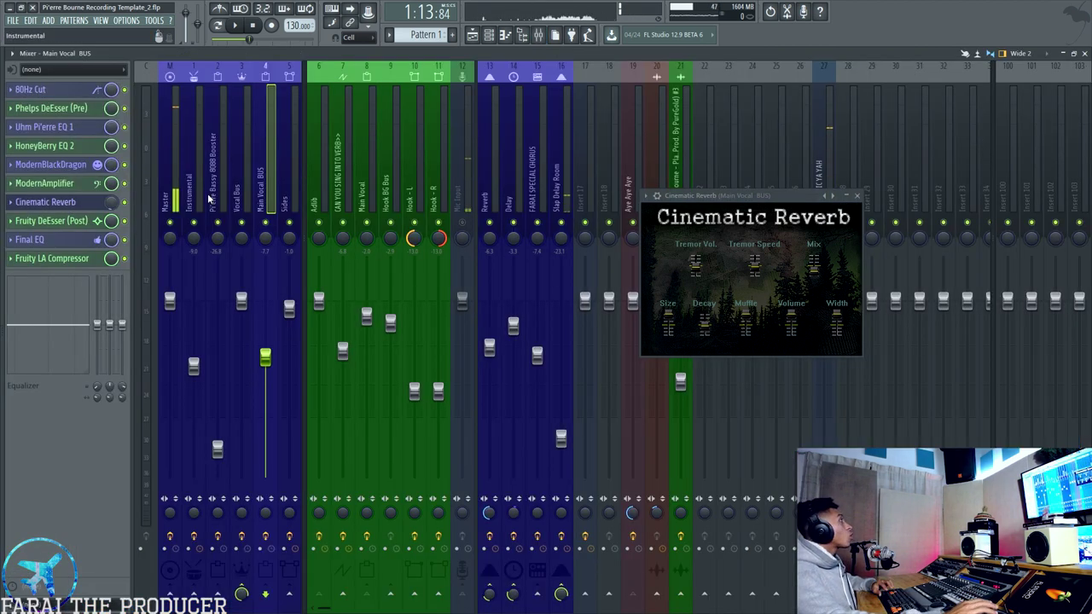
{"action": "left_click_drag", "start_coordinate": [834, 208], "coordinate": [627, 233]}
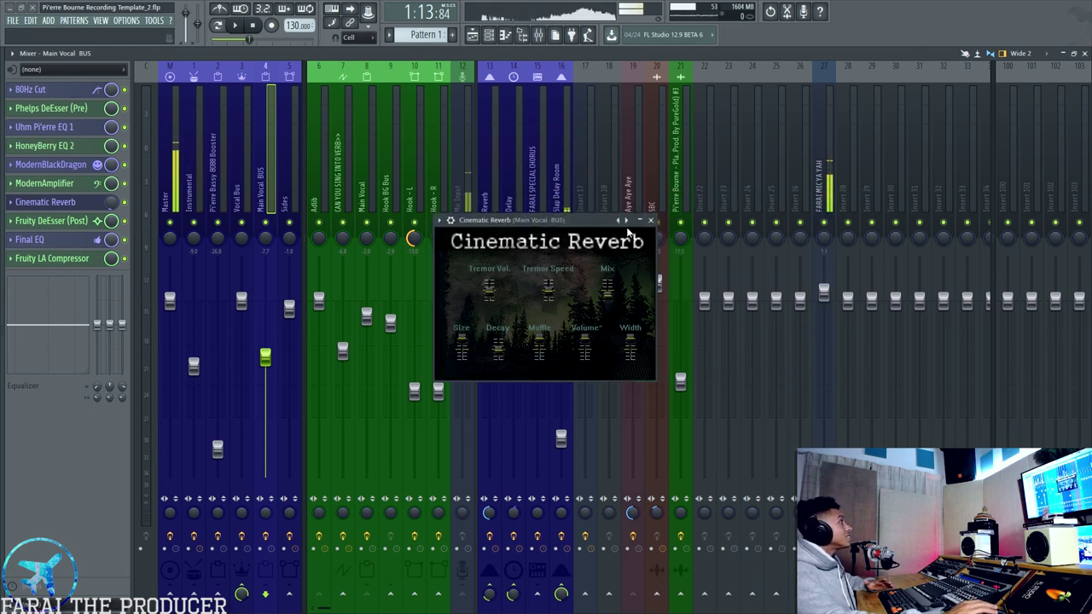
{"action": "left_click", "coordinate": [651, 220]}
- Open Fruity DeEsser (Post) and reset a High Band knob to its default
{"action": "left_click", "coordinate": [52, 221]}
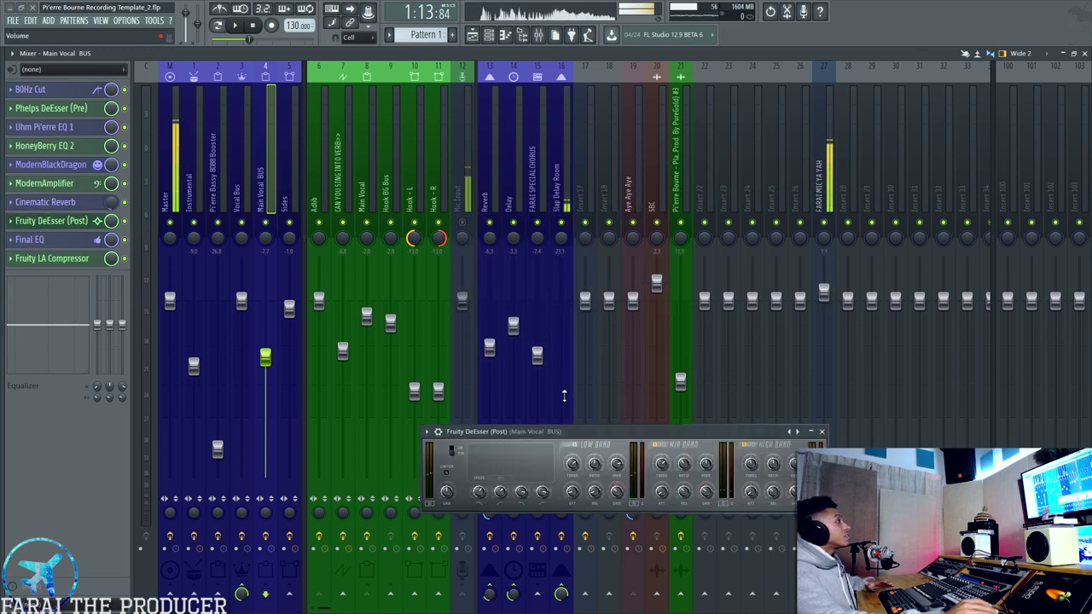
{"action": "left_click_drag", "start_coordinate": [563, 431], "coordinate": [333, 287]}
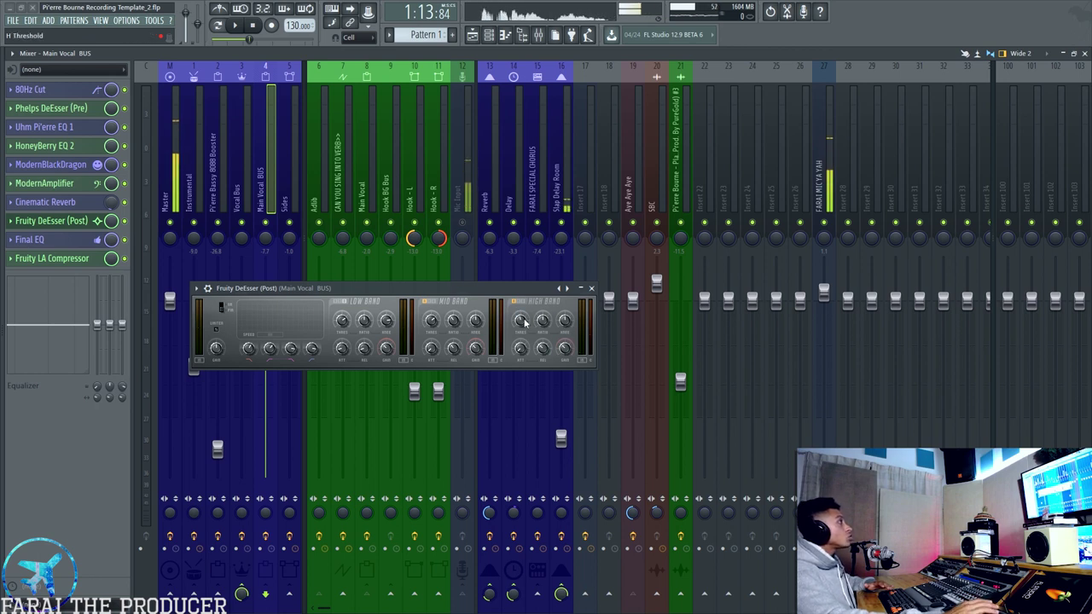
{"action": "right_click", "coordinate": [566, 321]}
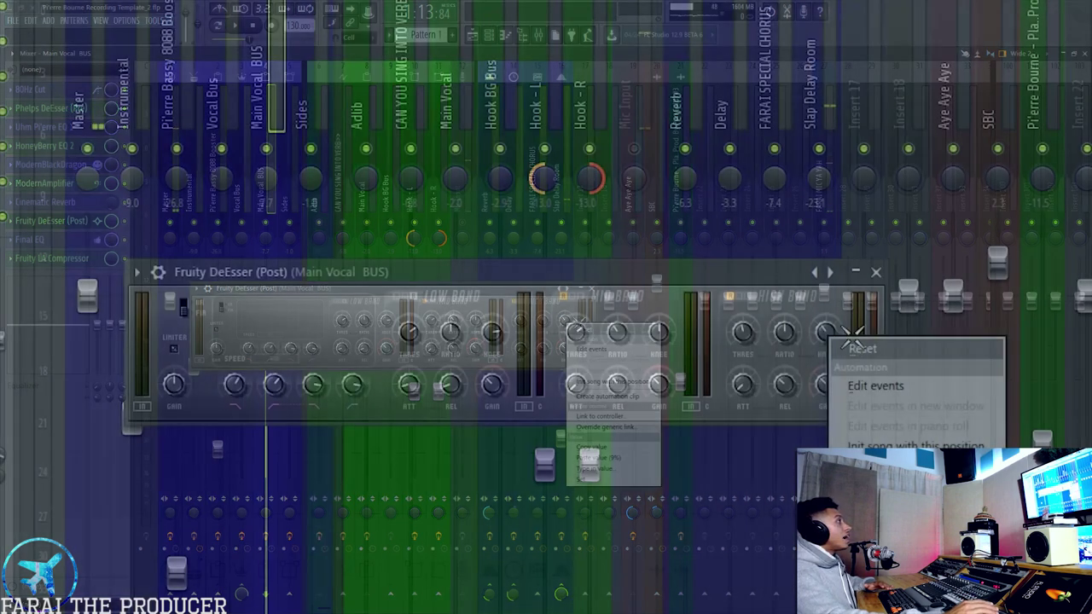
{"action": "left_click", "coordinate": [860, 348]}
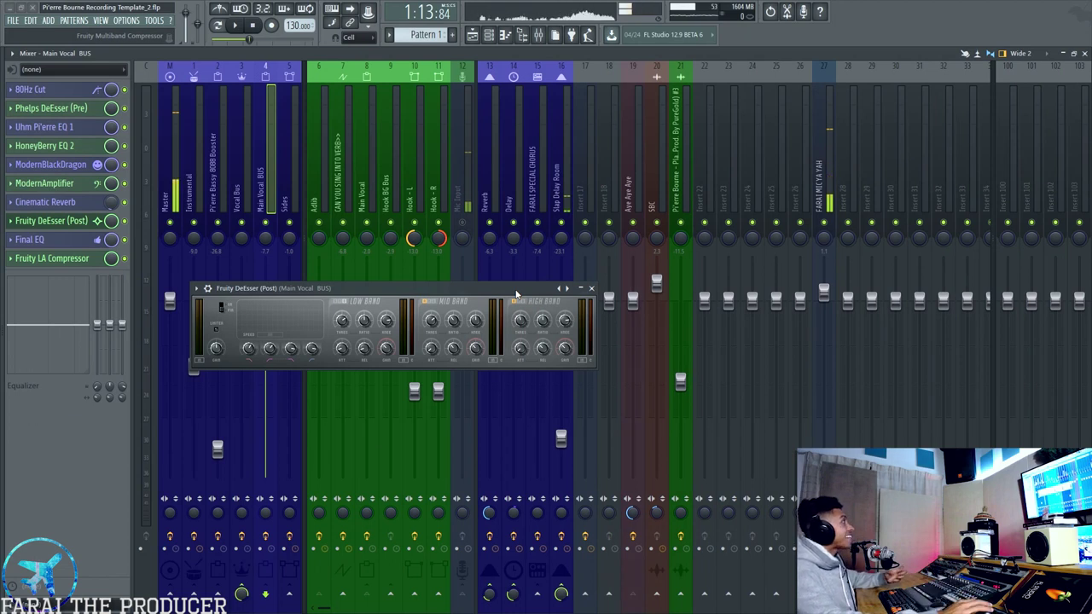
- Close the DeEsser, then open, reposition and close the Final EQ window
{"action": "left_click", "coordinate": [592, 290]}
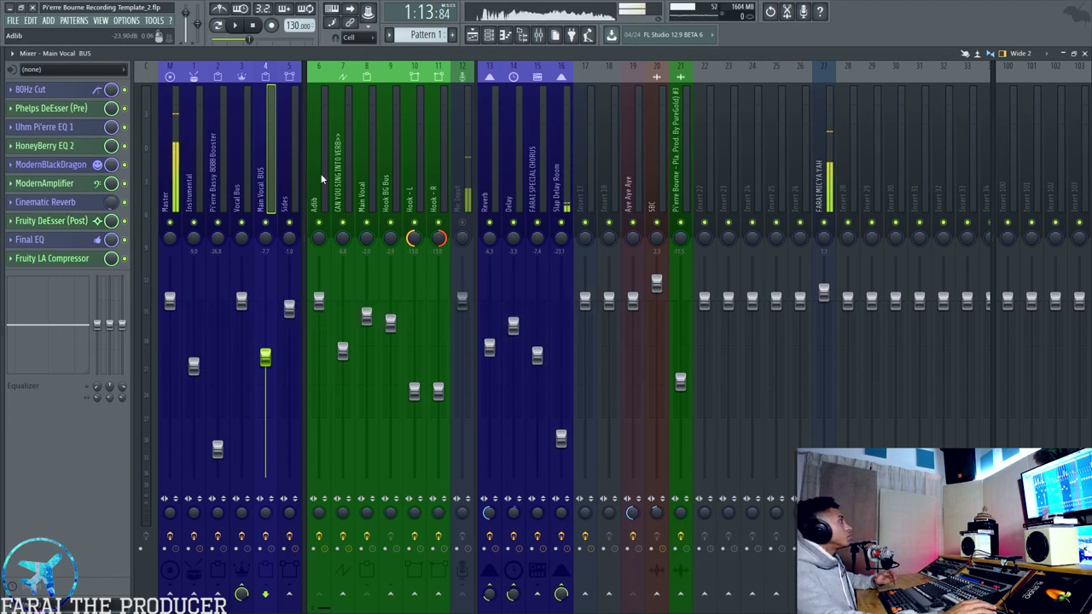
{"action": "left_click", "coordinate": [64, 243]}
{"action": "left_click_drag", "start_coordinate": [427, 193], "coordinate": [382, 177]}
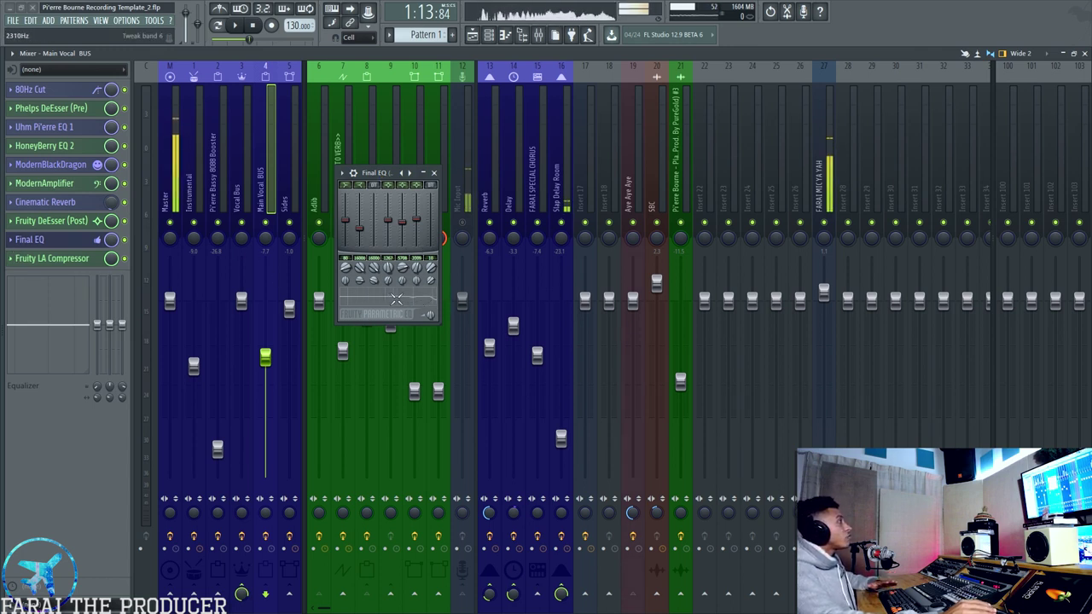
{"action": "left_click_drag", "start_coordinate": [371, 177], "coordinate": [328, 165]}
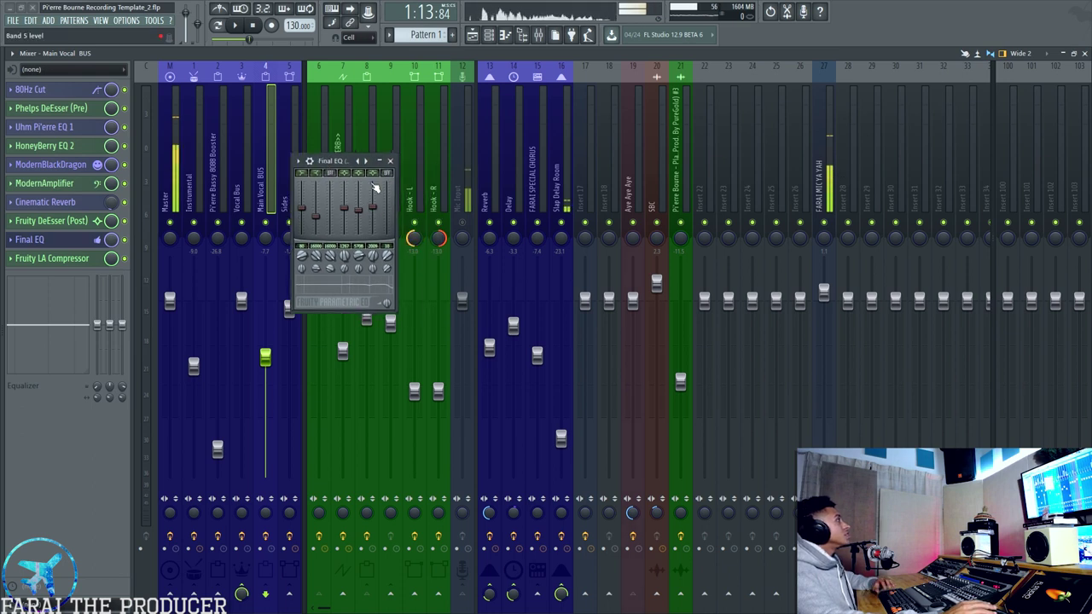
{"action": "left_click", "coordinate": [390, 161]}
- Open Fruity LA Compressor and A/B it twice by bypassing and re-enabling it during playback
{"action": "left_click", "coordinate": [64, 260]}
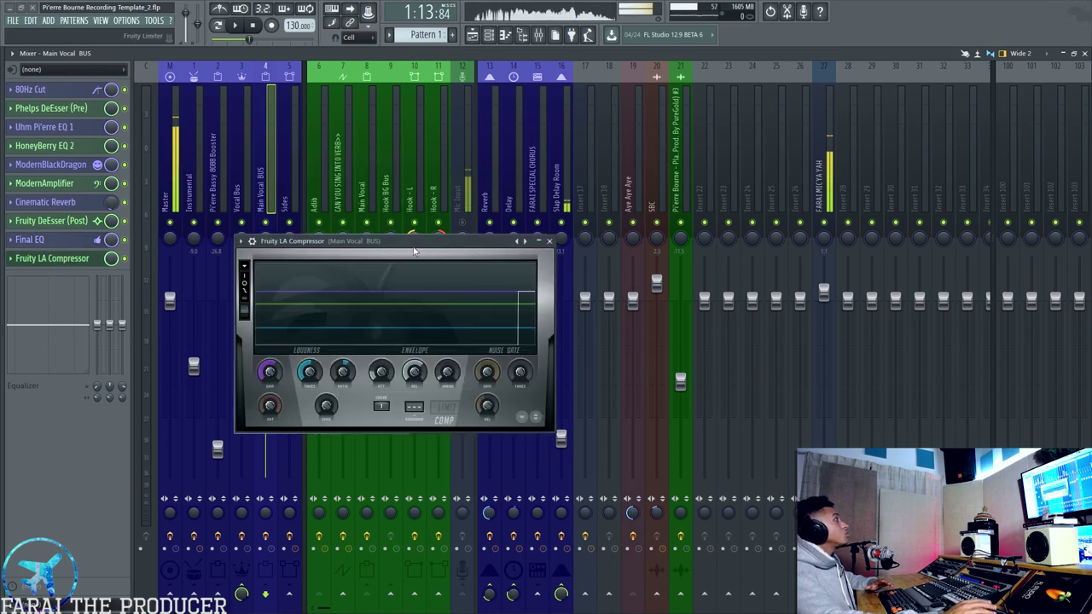
{"action": "left_click_drag", "start_coordinate": [424, 240], "coordinate": [399, 221]}
{"action": "left_click_drag", "start_coordinate": [445, 326], "coordinate": [462, 293]}
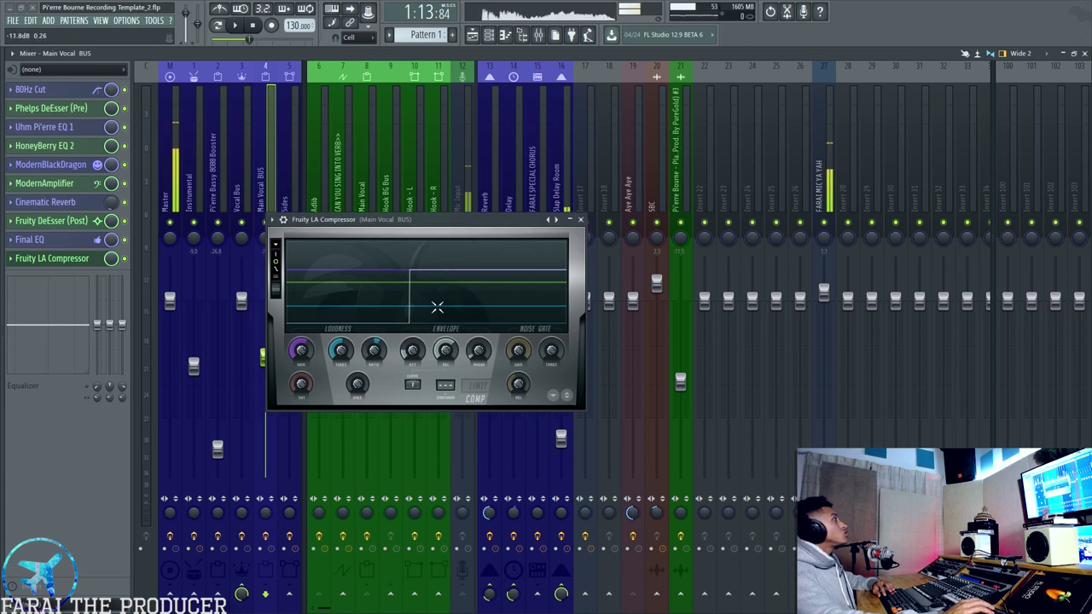
{"action": "key", "text": "space"}
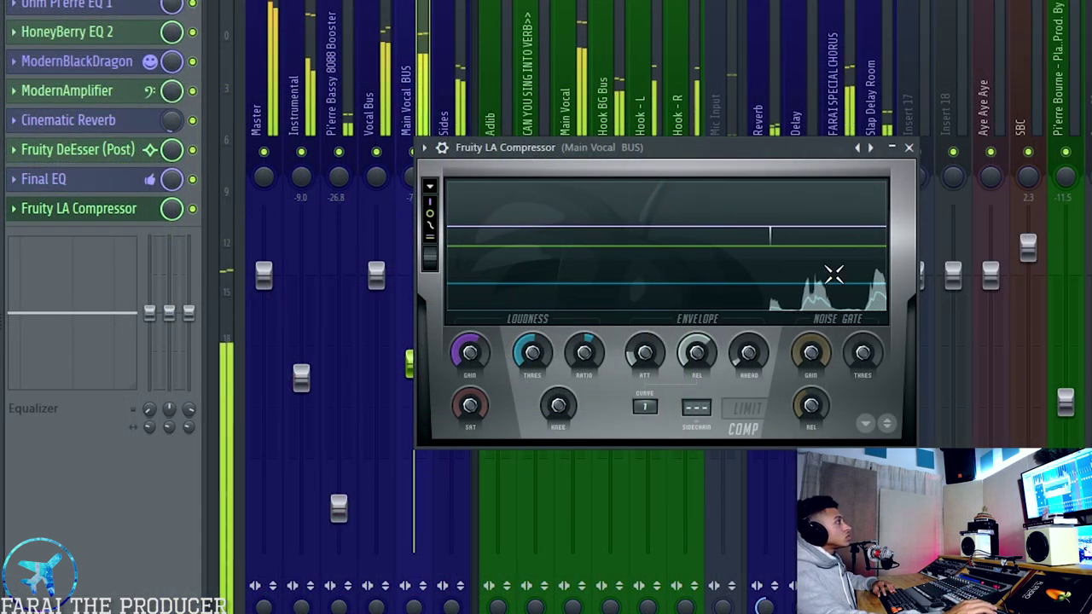
{"action": "left_click", "coordinate": [192, 208]}
{"action": "left_click", "coordinate": [192, 208]}
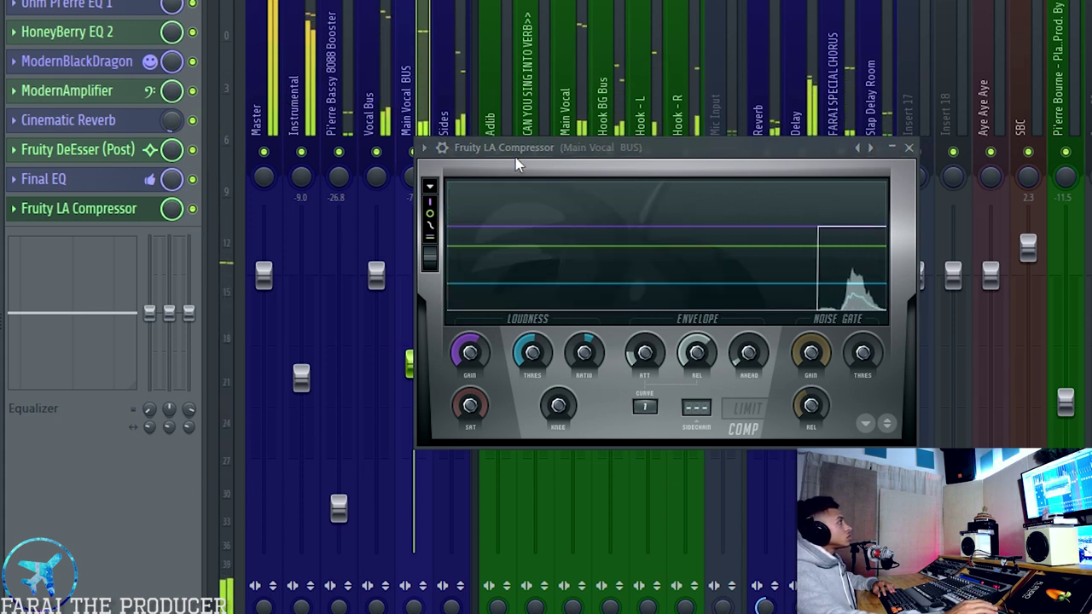
{"action": "left_click_drag", "start_coordinate": [517, 150], "coordinate": [444, 165]}
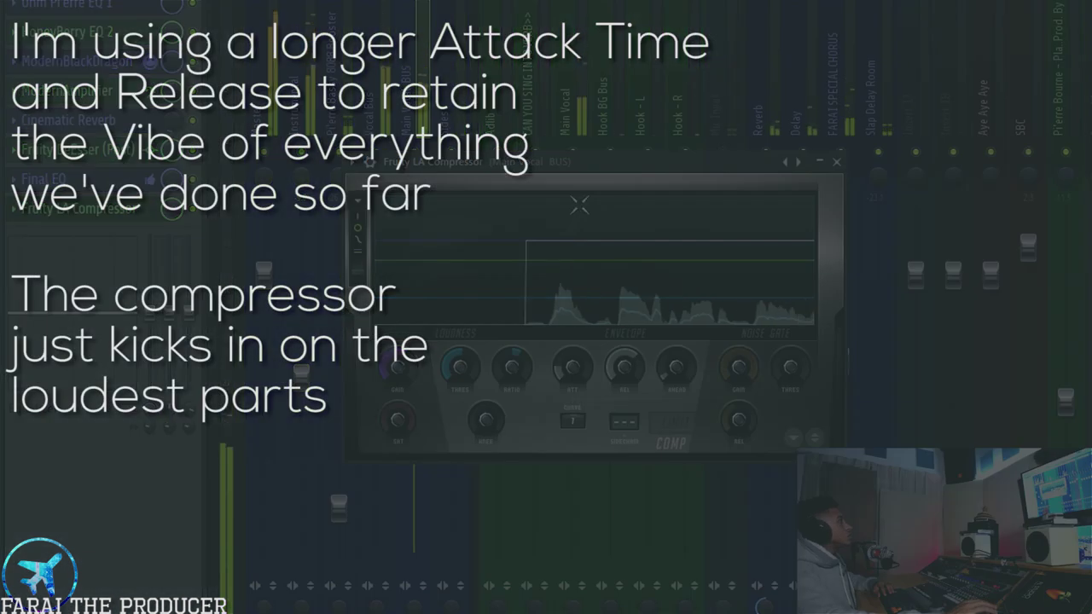
{"action": "left_click", "coordinate": [194, 209]}
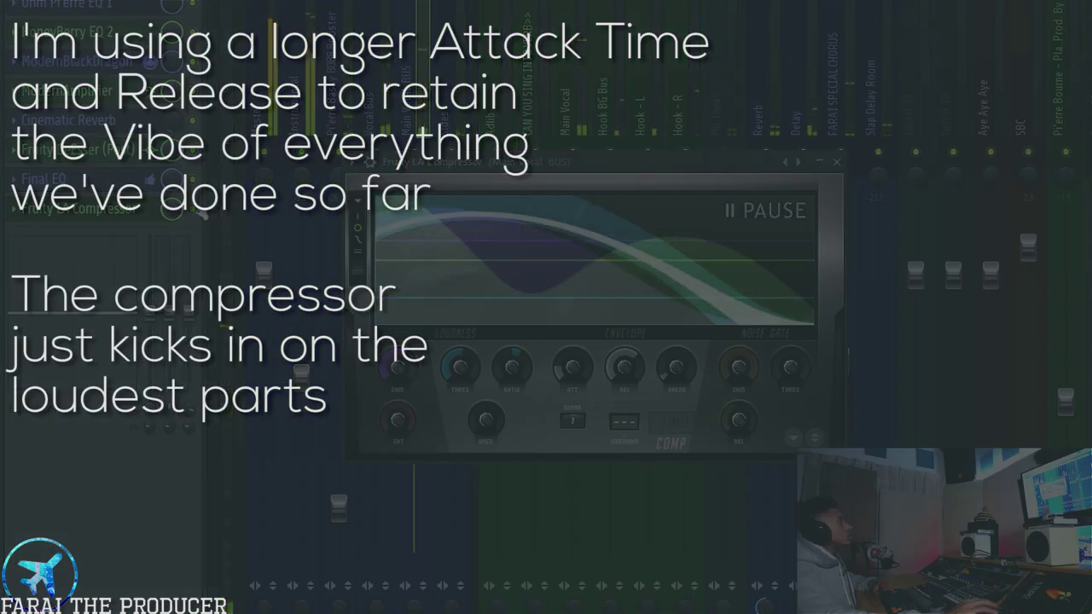
{"action": "left_click", "coordinate": [194, 209]}
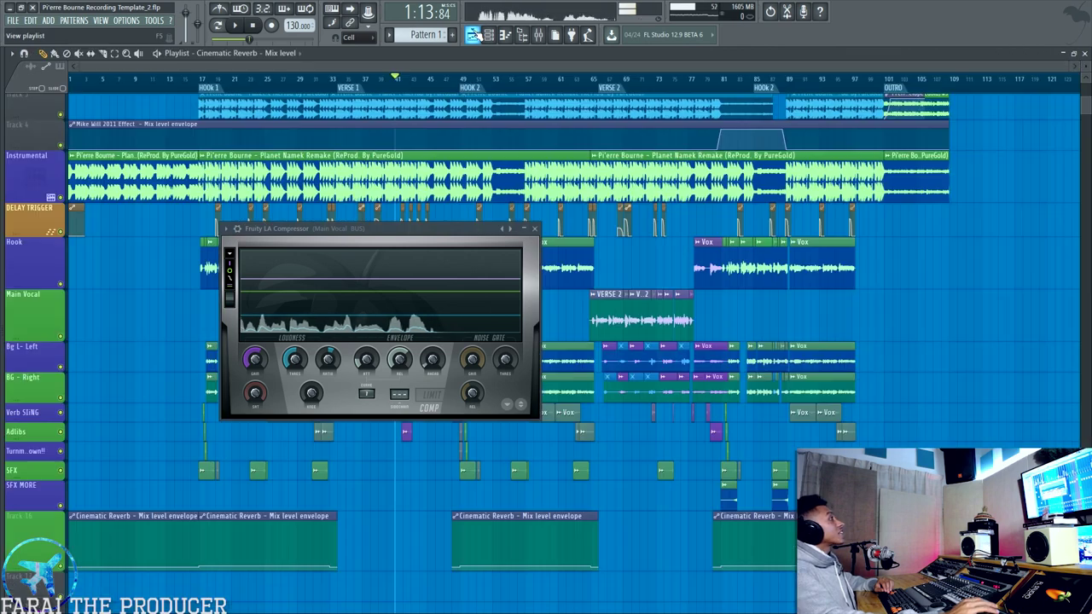
- Show the playlist, move the LA Compressor window off the clips, then close it
{"action": "key", "text": "F5"}
{"action": "left_click_drag", "start_coordinate": [432, 233], "coordinate": [463, 293]}
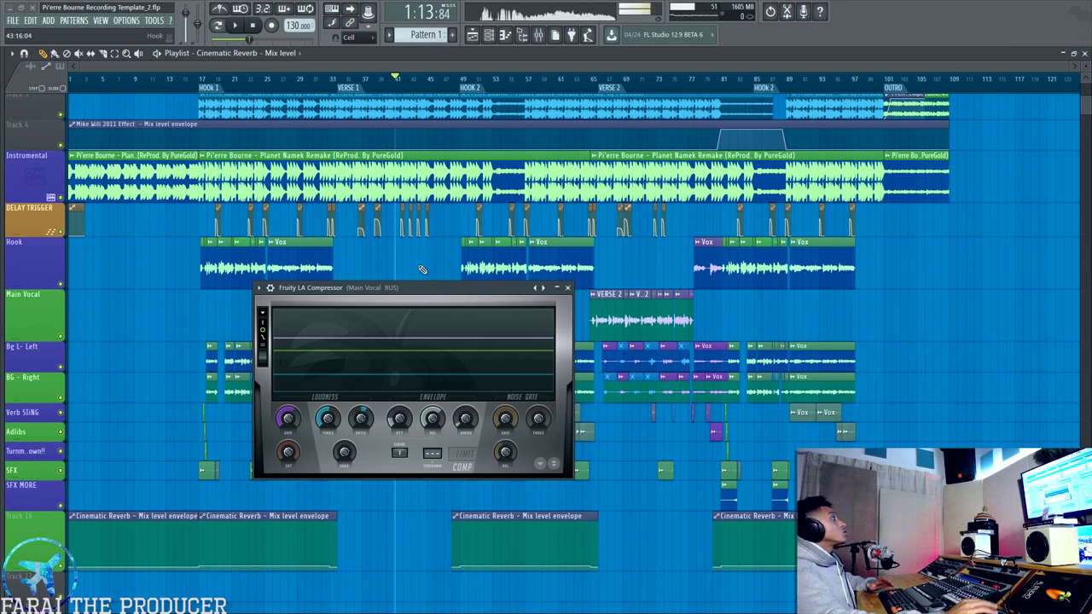
{"action": "left_click_drag", "start_coordinate": [420, 326], "coordinate": [633, 403]}
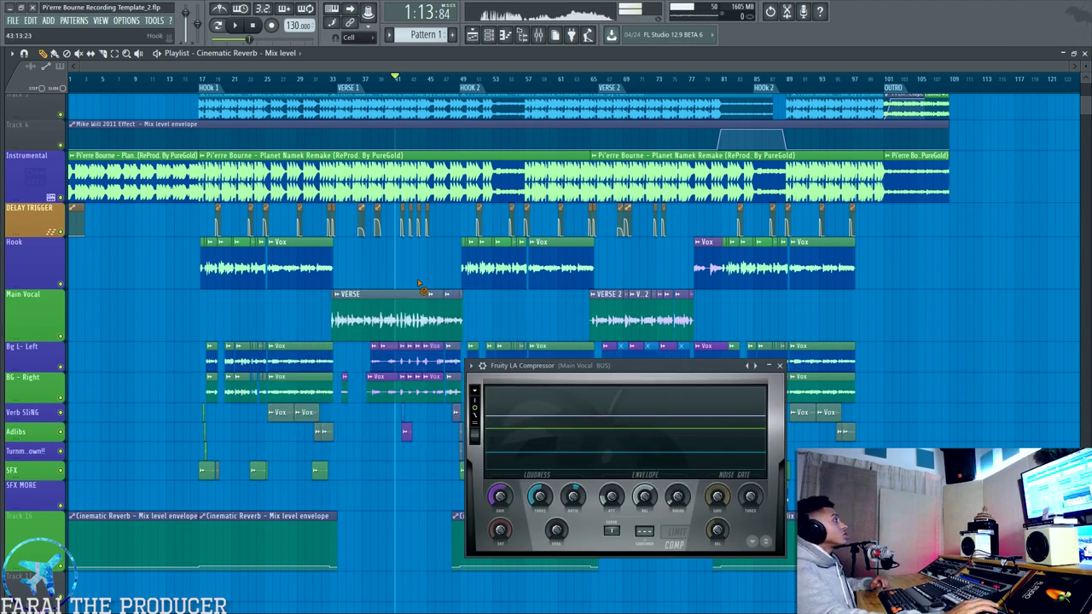
{"action": "left_click_drag", "start_coordinate": [555, 368], "coordinate": [369, 344]}
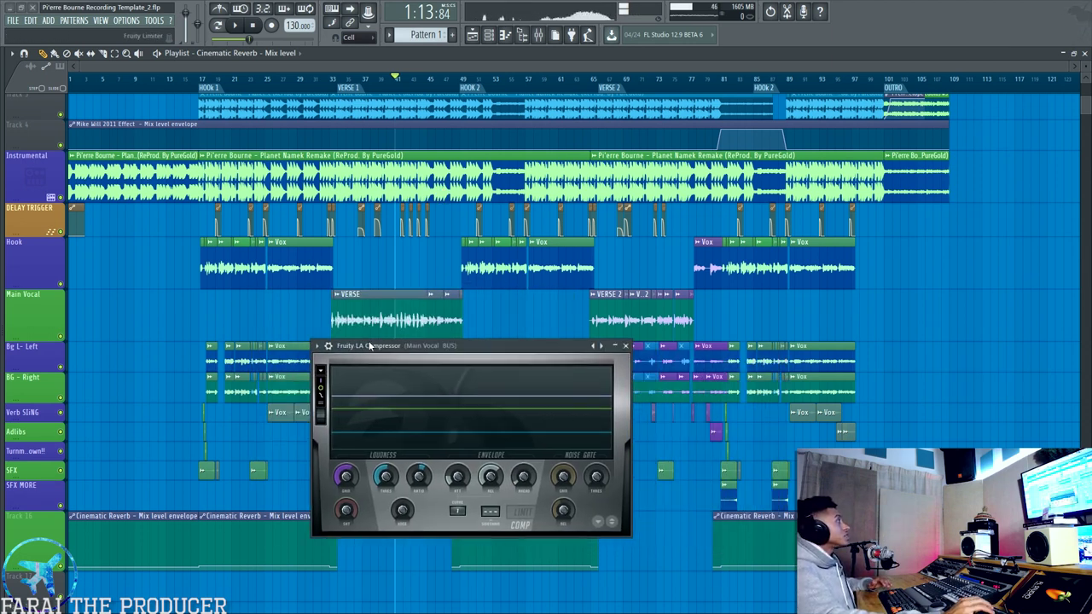
{"action": "left_click", "coordinate": [145, 187]}
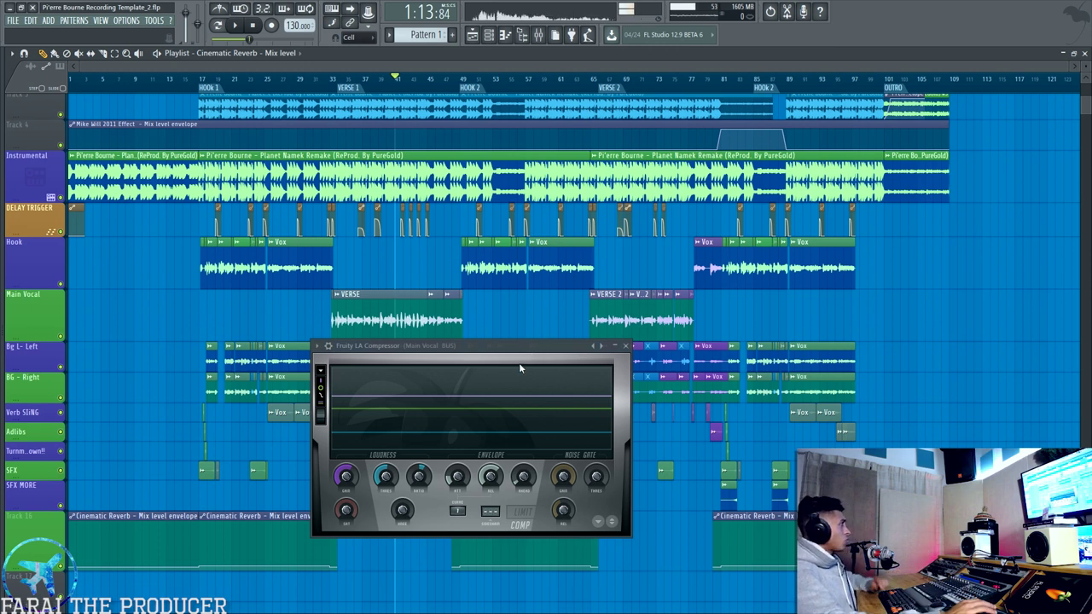
{"action": "left_click_drag", "start_coordinate": [506, 342], "coordinate": [451, 318]}
{"action": "left_click", "coordinate": [573, 322]}
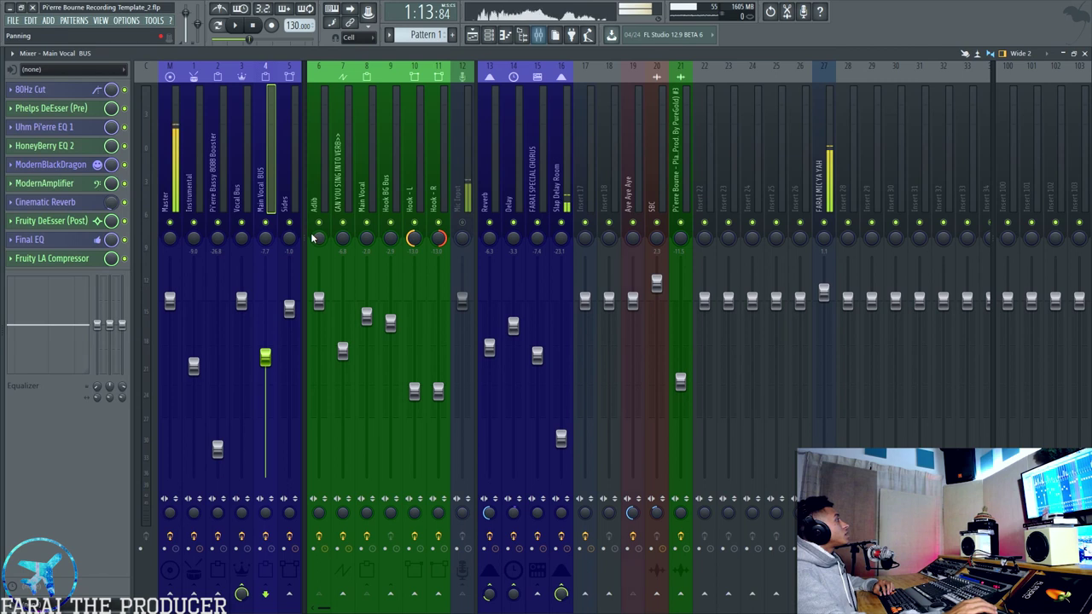
- Select the Vocal Bus insert and open Fruity DeEsser x00, Bass/Air EQ and Trap Vocal AIR EQ
{"action": "left_click", "coordinate": [538, 34]}
{"action": "left_click", "coordinate": [244, 170]}
{"action": "left_click", "coordinate": [69, 90]}
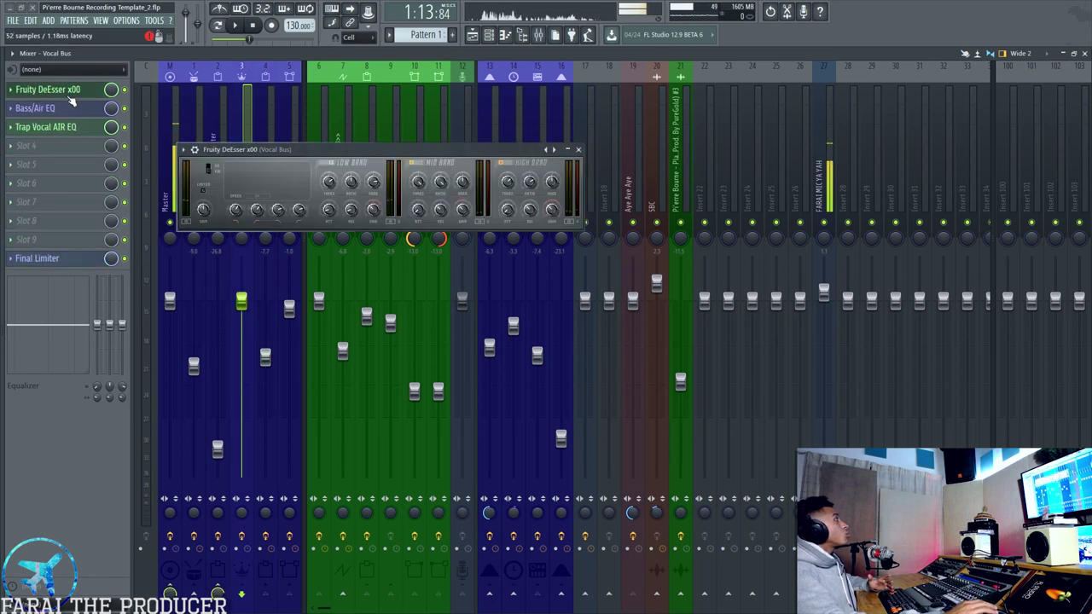
{"action": "left_click", "coordinate": [70, 109]}
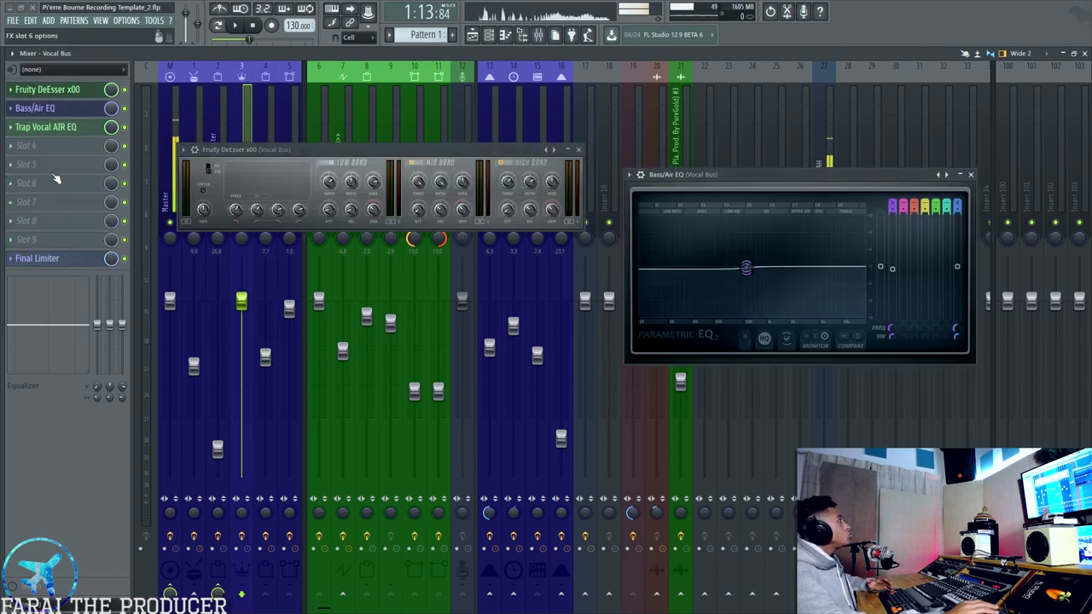
{"action": "left_click", "coordinate": [53, 128]}
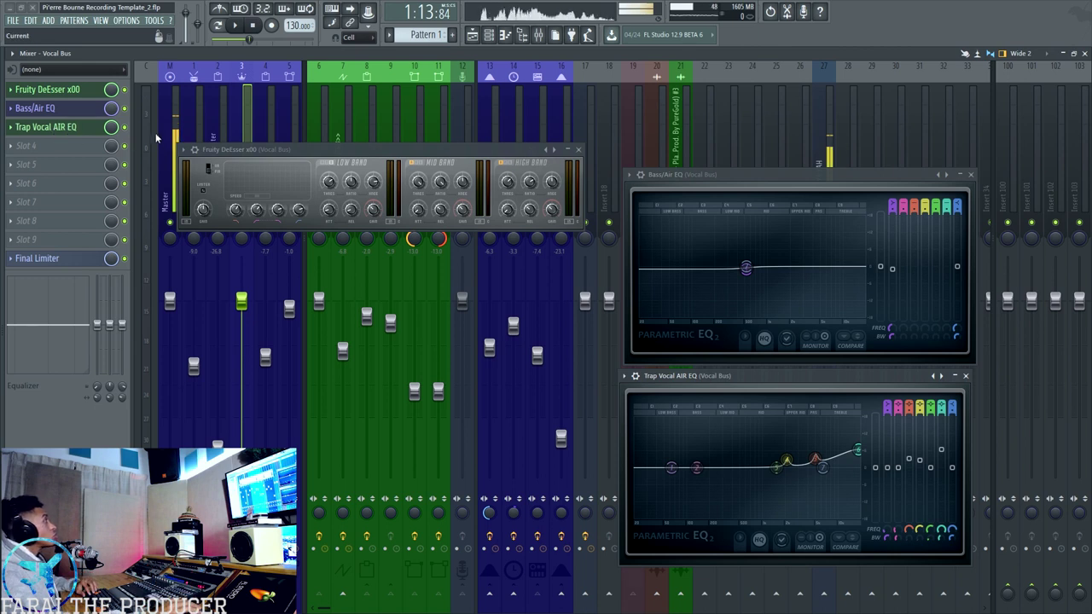
- Play the vocal bus, try and revert a Trap Vocal AIR EQ high-shelf boost, then close all three windows
{"action": "key", "text": "space"}
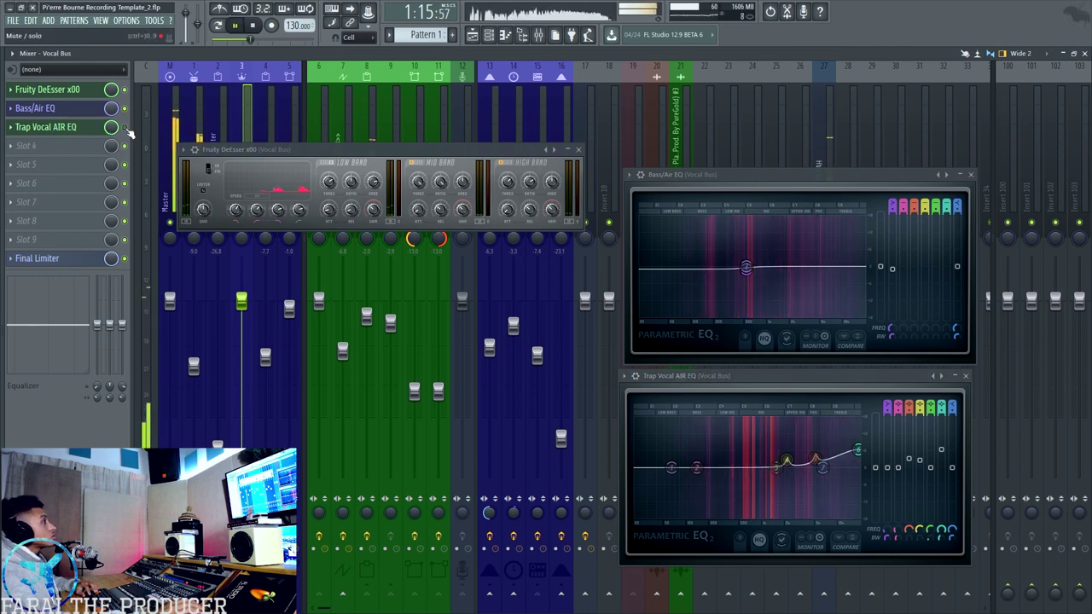
{"action": "key", "text": "space"}
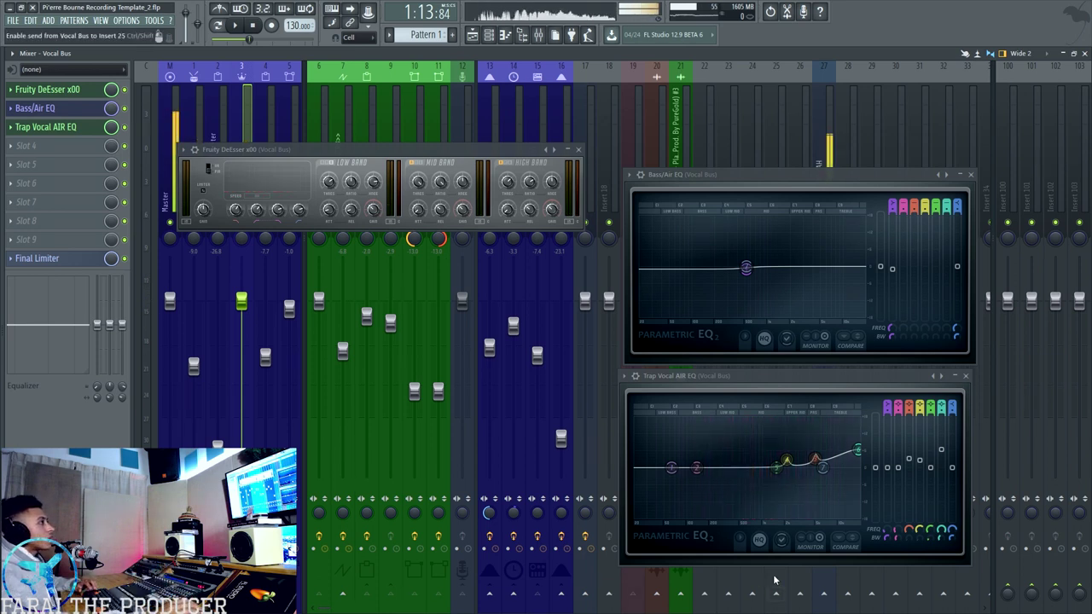
{"action": "key", "text": "space"}
{"action": "mouse_move", "coordinate": [941, 450]}
{"action": "left_mouse_down"}
{"action": "mouse_move", "coordinate": [945, 417]}
{"action": "mouse_move", "coordinate": [947, 461]}
{"action": "left_mouse_up"}
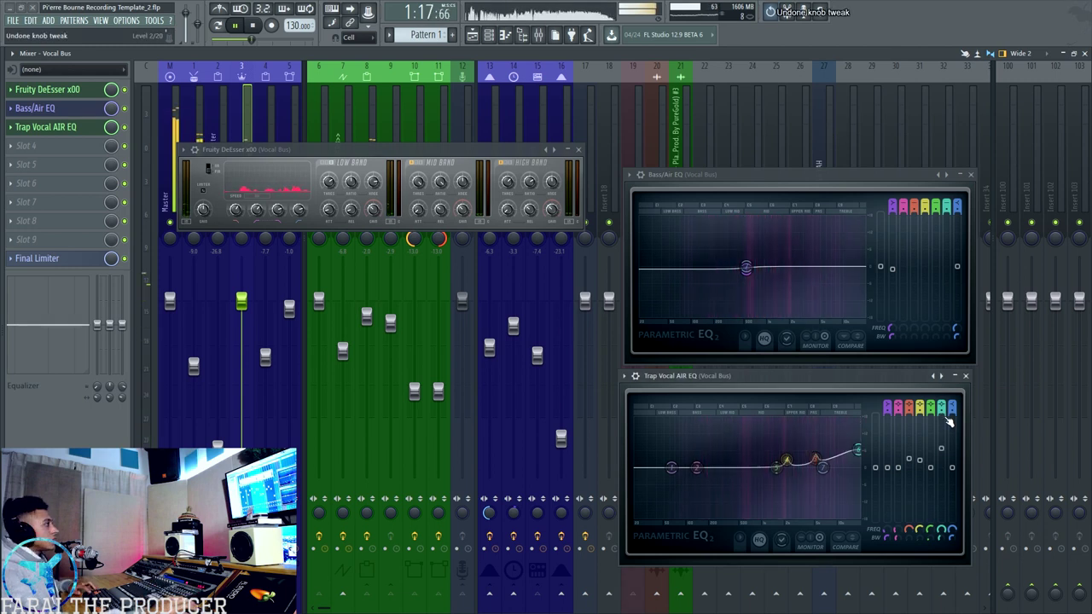
{"action": "key", "text": "space"}
{"action": "left_click", "coordinate": [965, 375]}
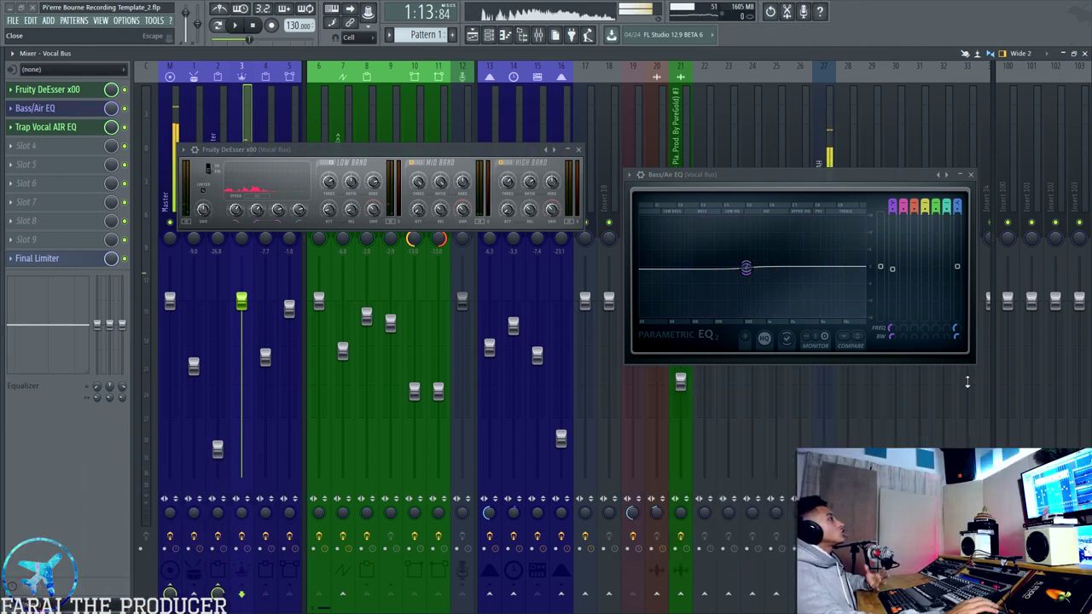
{"action": "left_click", "coordinate": [970, 174]}
{"action": "left_click", "coordinate": [579, 151]}
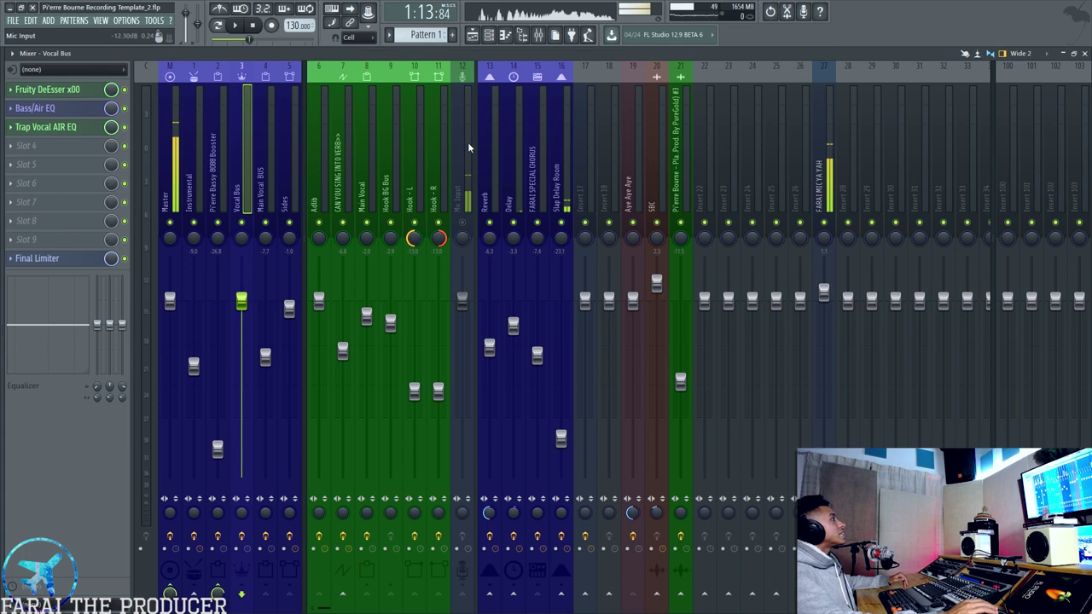
- Select the Reverb insert, then open and close Fruity Reeverb (Long) and Cinematic Reverb
{"action": "left_click", "coordinate": [510, 153]}
{"action": "left_click", "coordinate": [489, 150]}
{"action": "left_click", "coordinate": [75, 91]}
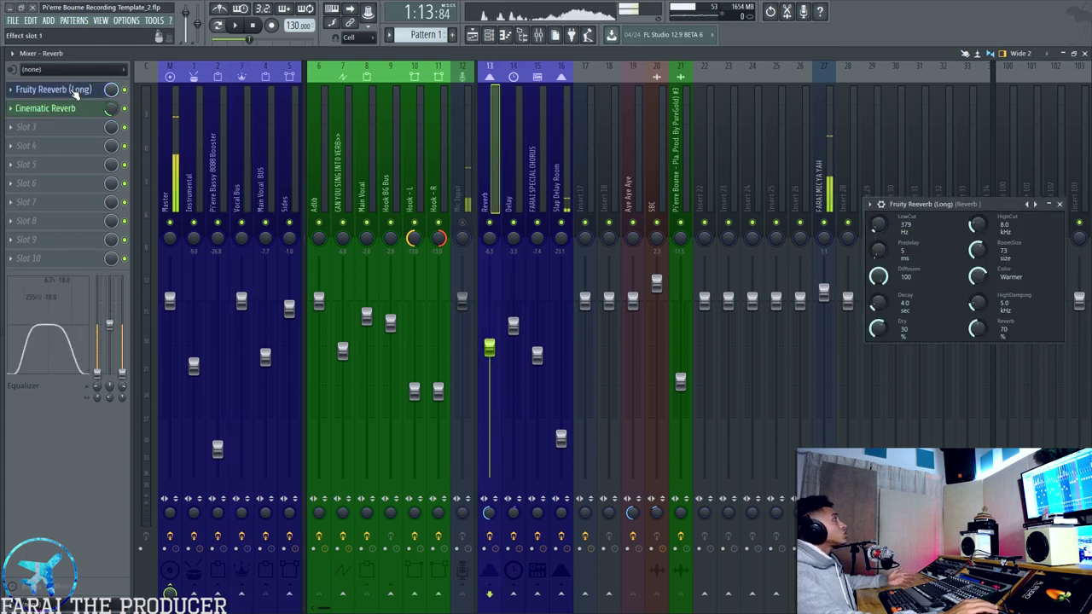
{"action": "left_click", "coordinate": [73, 108]}
{"action": "left_click_drag", "start_coordinate": [943, 203], "coordinate": [448, 317]}
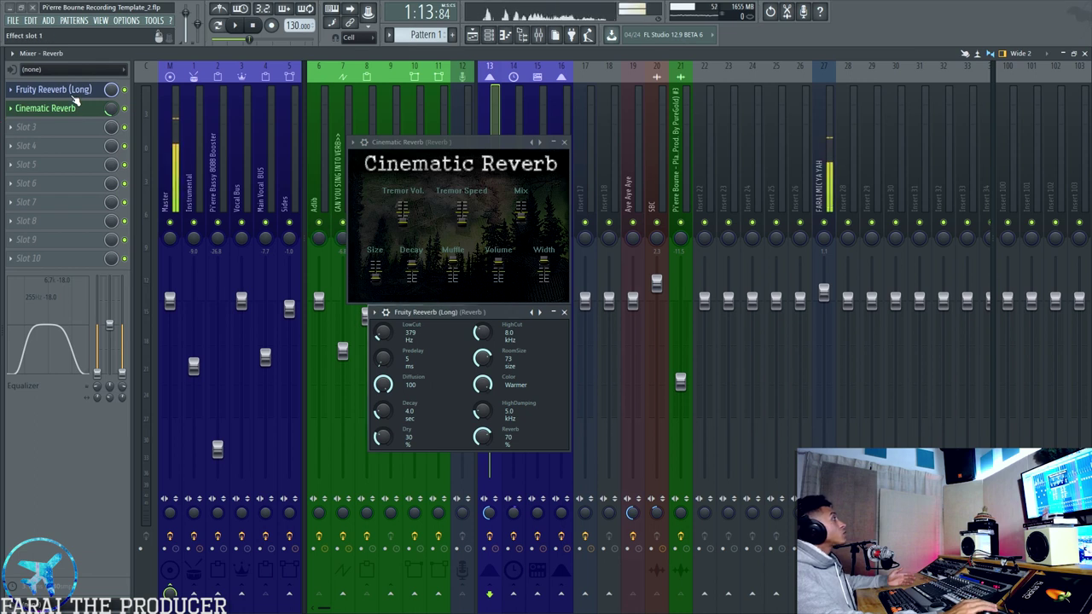
{"action": "left_click", "coordinate": [564, 141]}
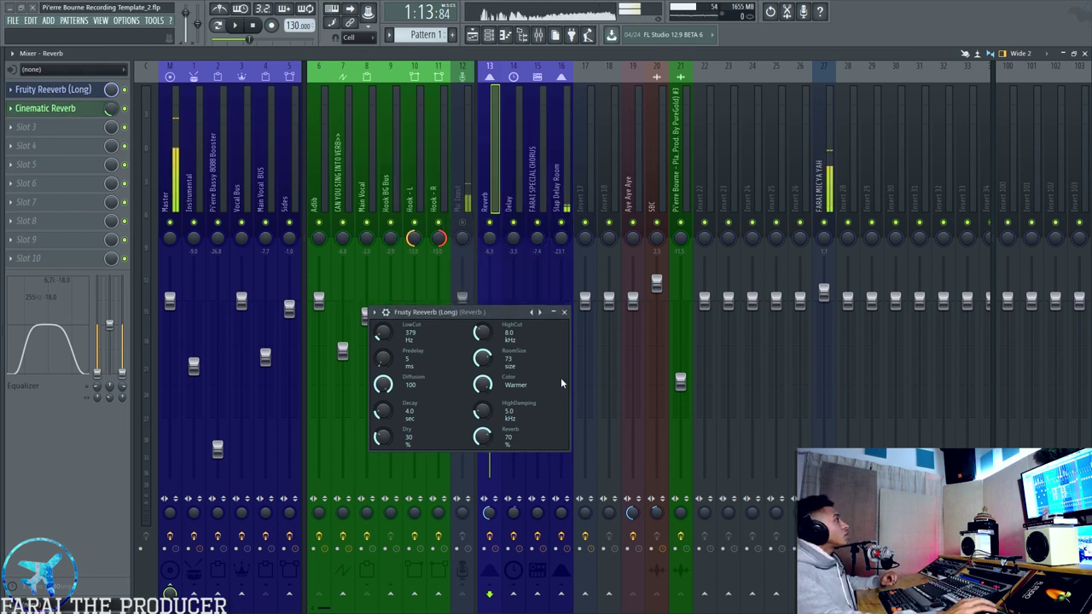
{"action": "left_click", "coordinate": [564, 313]}
- Play the mix, nudge the Reverb level, and mute Instrumental, Delay, chorus and Slap Delay Room
{"action": "key", "text": "space"}
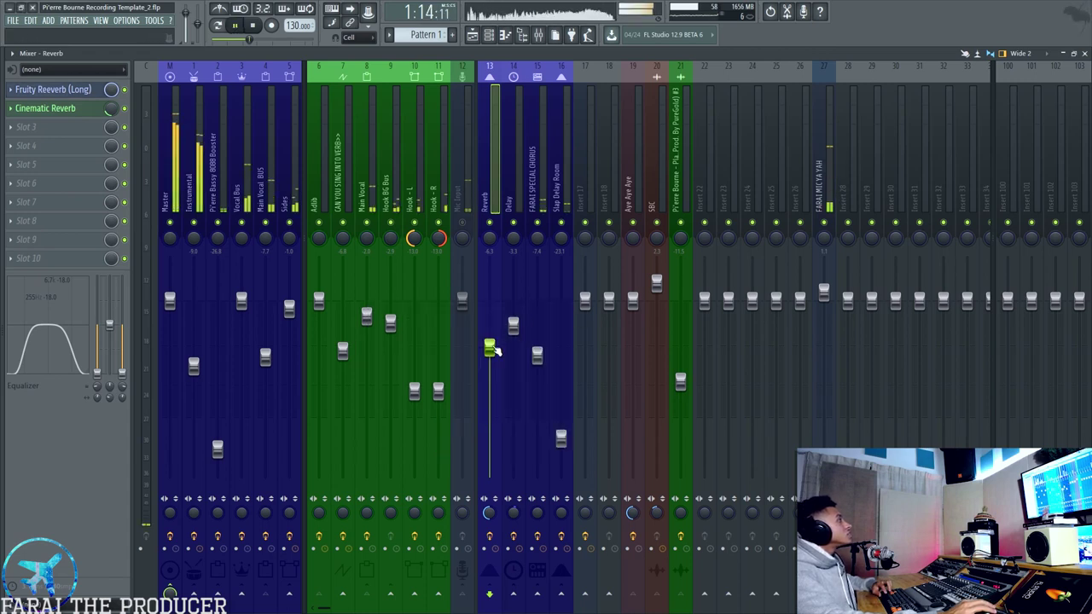
{"action": "left_click_drag", "start_coordinate": [494, 261], "coordinate": [495, 257]}
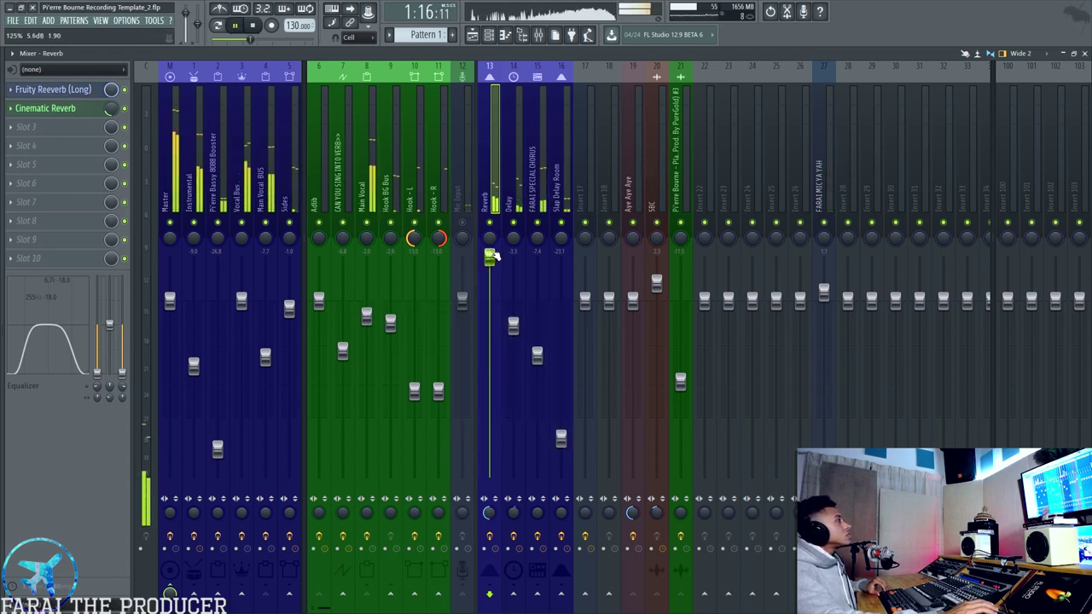
{"action": "left_click", "coordinate": [194, 223]}
{"action": "left_click", "coordinate": [513, 223]}
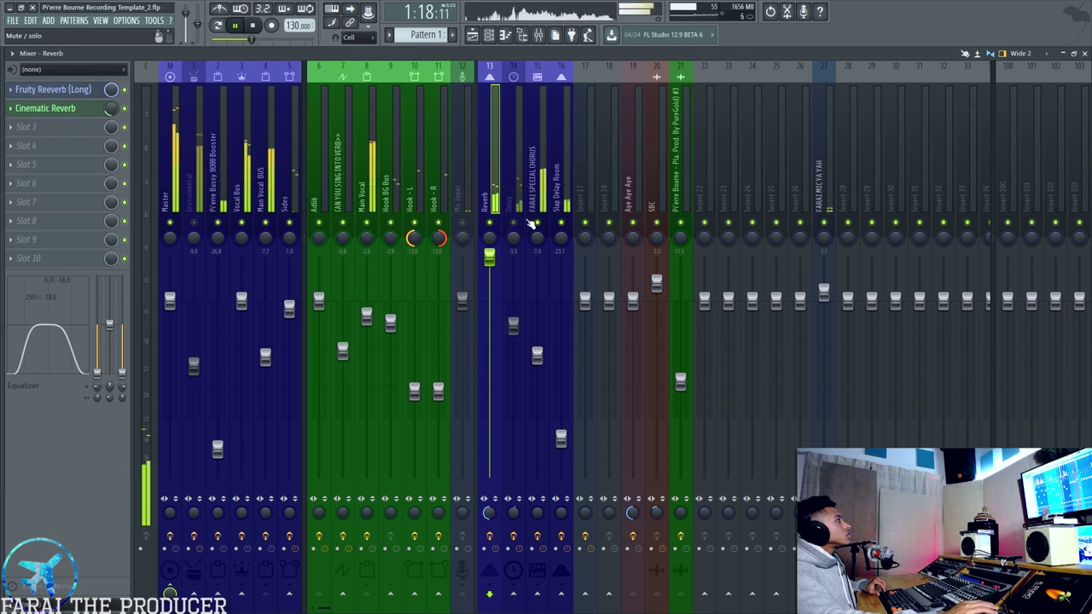
{"action": "left_click", "coordinate": [537, 222]}
{"action": "left_click", "coordinate": [560, 222]}
- Undo the Reverb level nudge, A/B-mute the Reverb channel, then stop and select Master
{"action": "key", "text": "ctrl+z"}
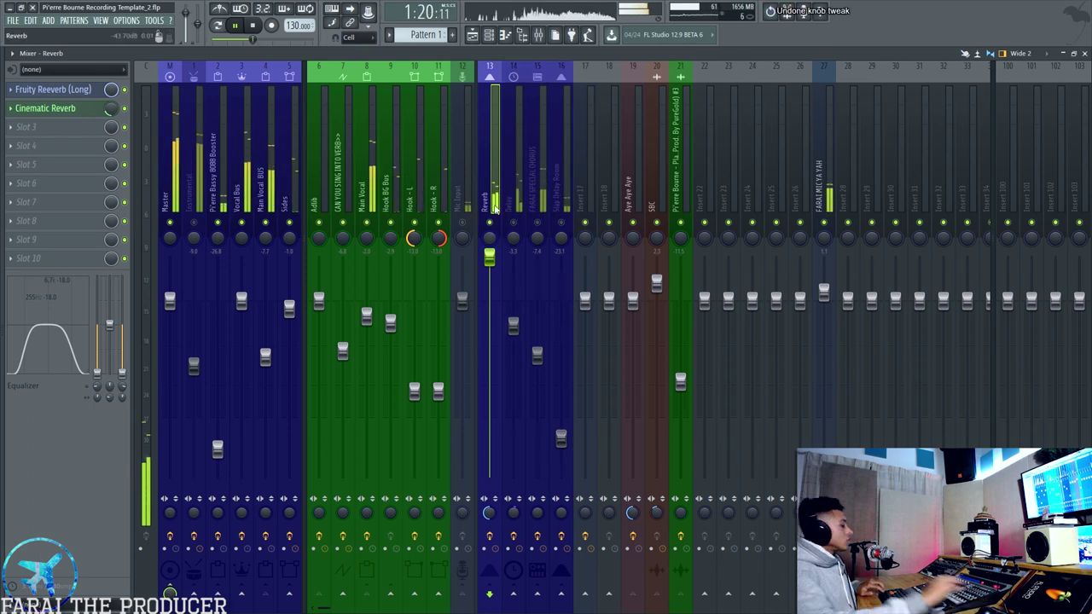
{"action": "key", "text": "ctrl+z"}
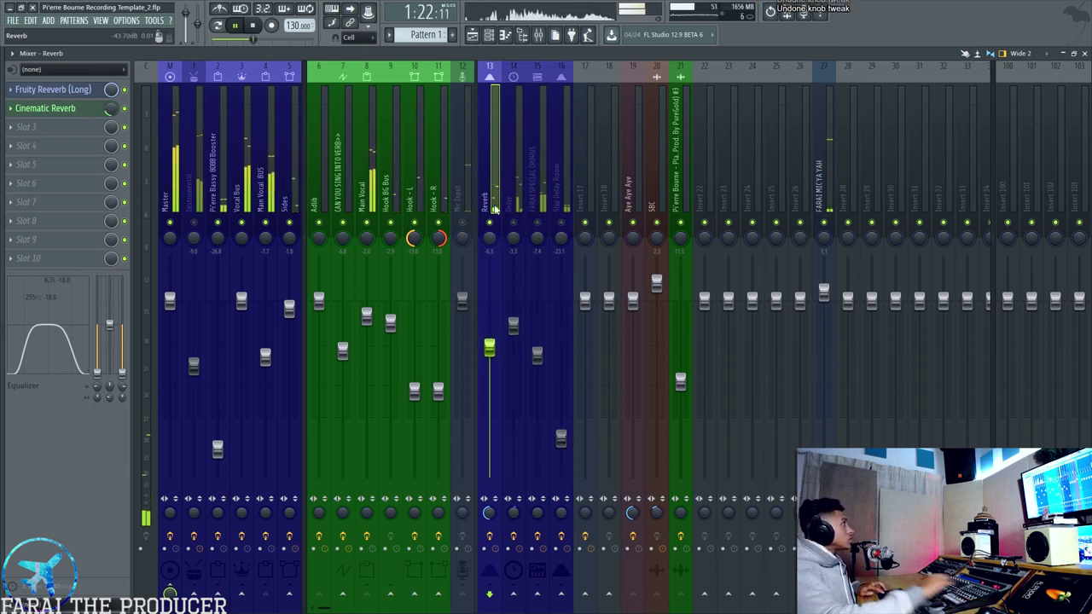
{"action": "left_click", "coordinate": [489, 224]}
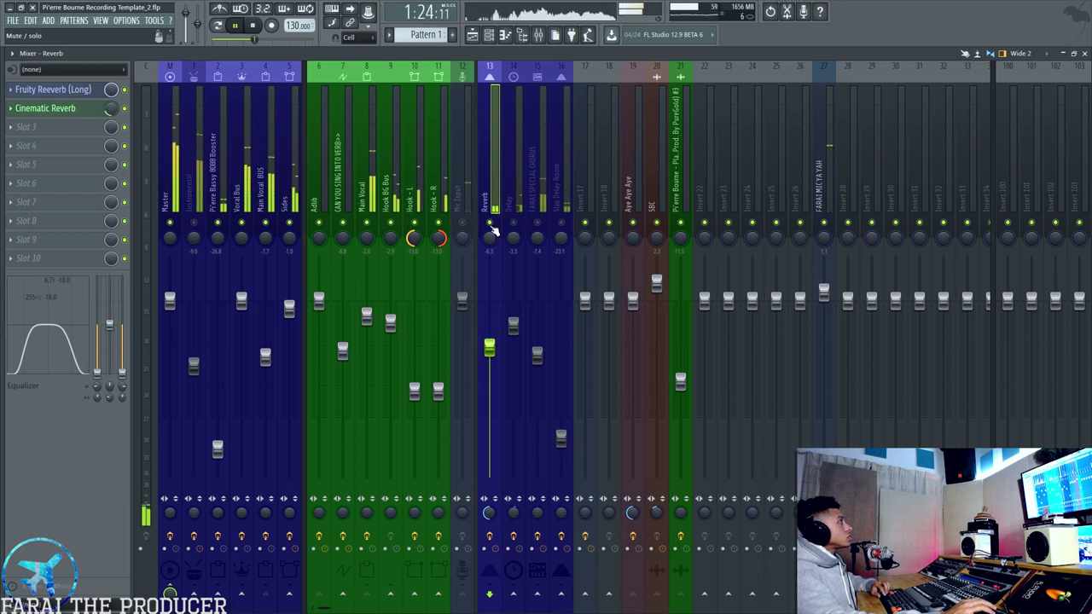
{"action": "left_click", "coordinate": [492, 223]}
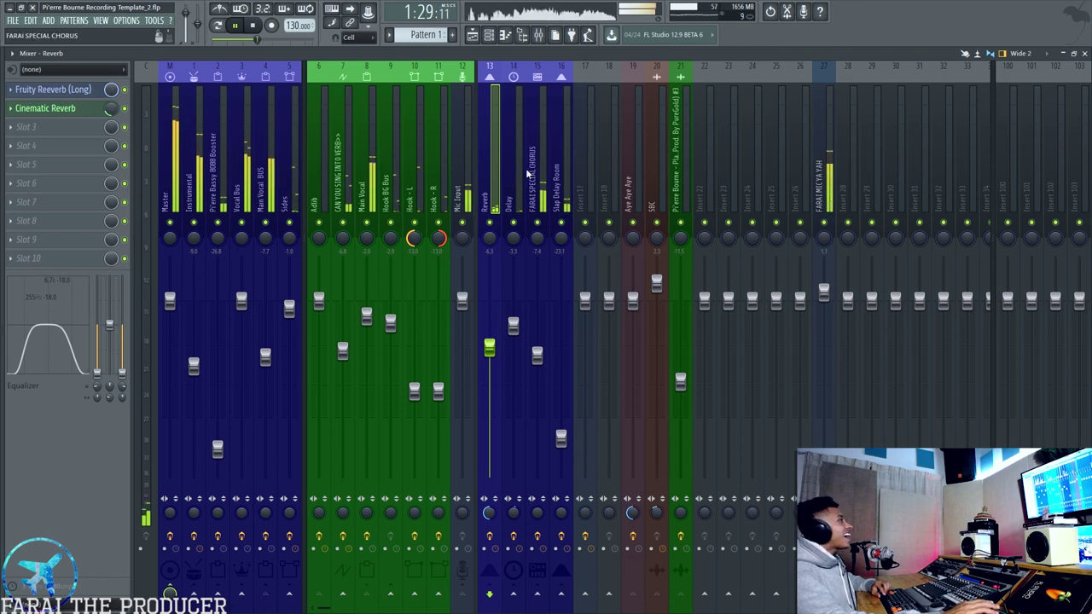
{"action": "key", "text": "space"}
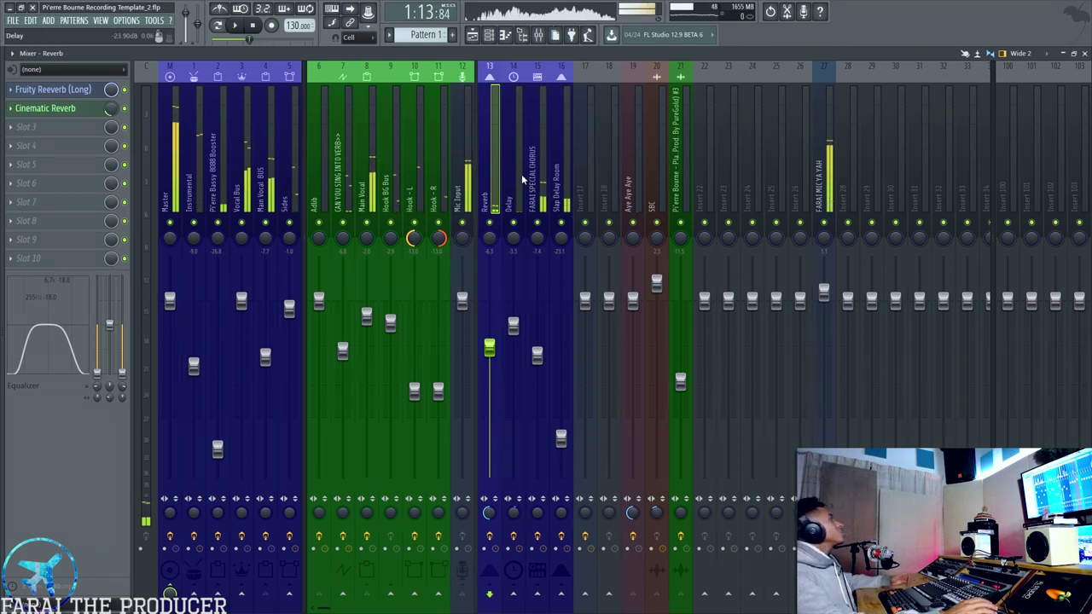
{"action": "left_click", "coordinate": [175, 146]}
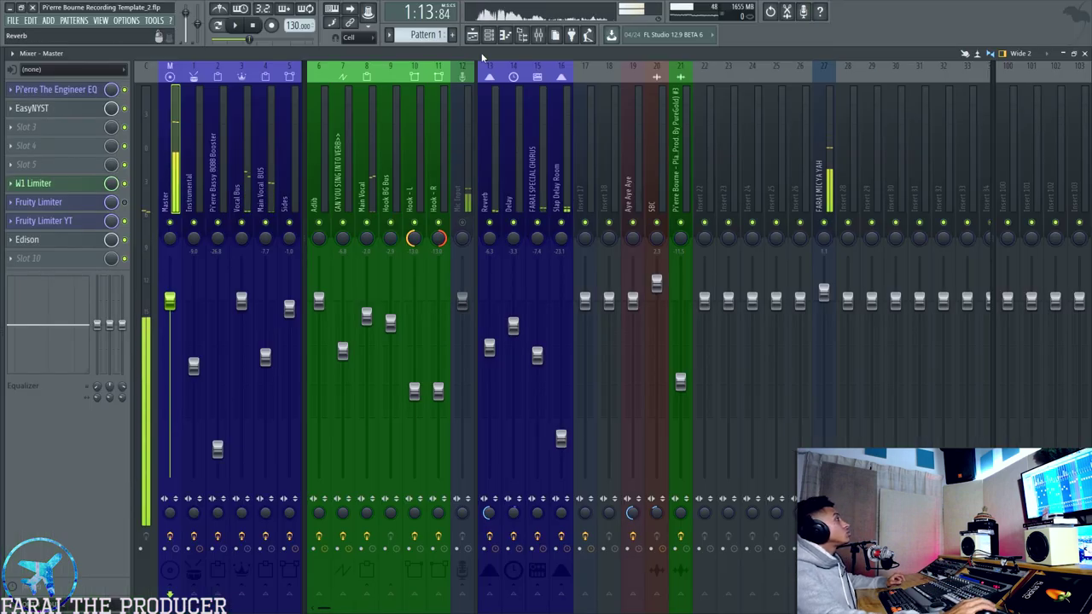
- Open the Master's EasyNYST and W1 Limiter windows, placing W1 Limiter below EasyNYST
{"action": "left_click", "coordinate": [39, 109]}
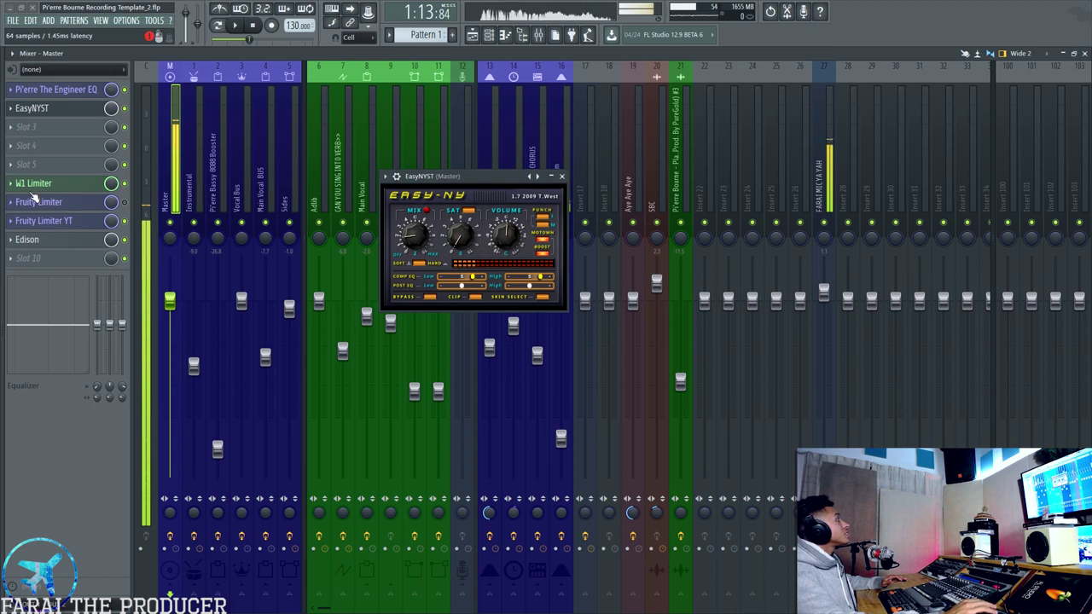
{"action": "left_click", "coordinate": [33, 184]}
{"action": "left_click_drag", "start_coordinate": [582, 196], "coordinate": [453, 330]}
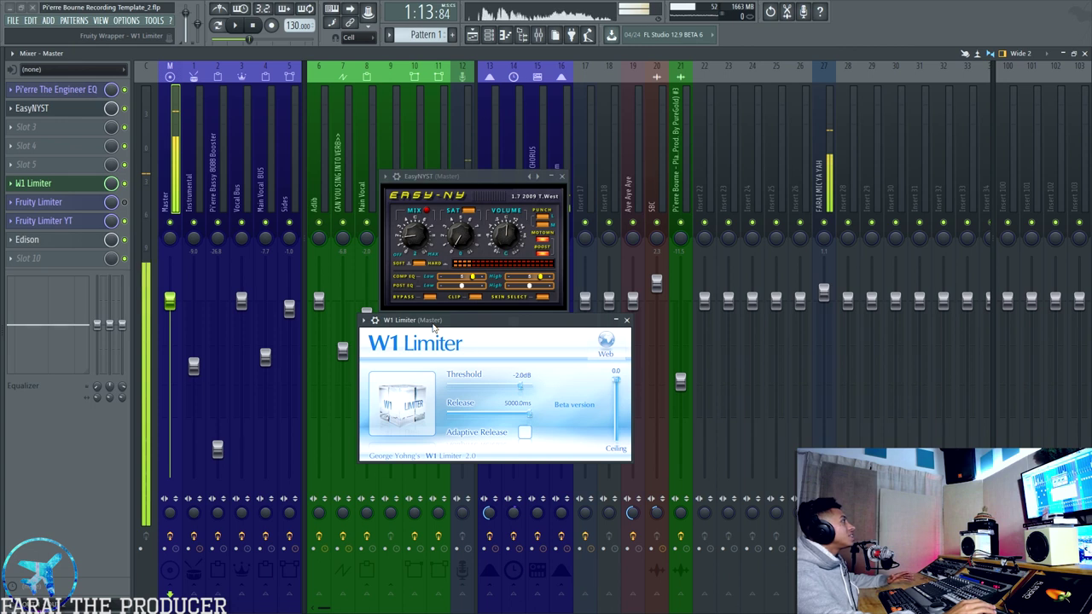
{"action": "mouse_move", "coordinate": [433, 327]}
{"action": "left_mouse_down"}
{"action": "mouse_move", "coordinate": [413, 327]}
{"action": "mouse_move", "coordinate": [423, 327]}
{"action": "left_mouse_up"}
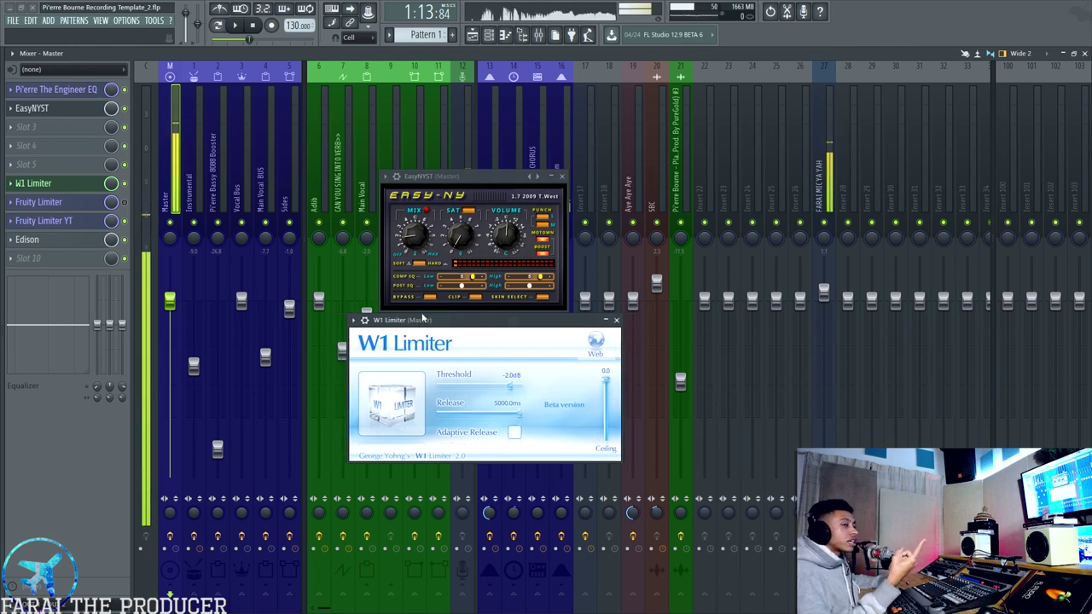
{"action": "left_click", "coordinate": [259, 169]}
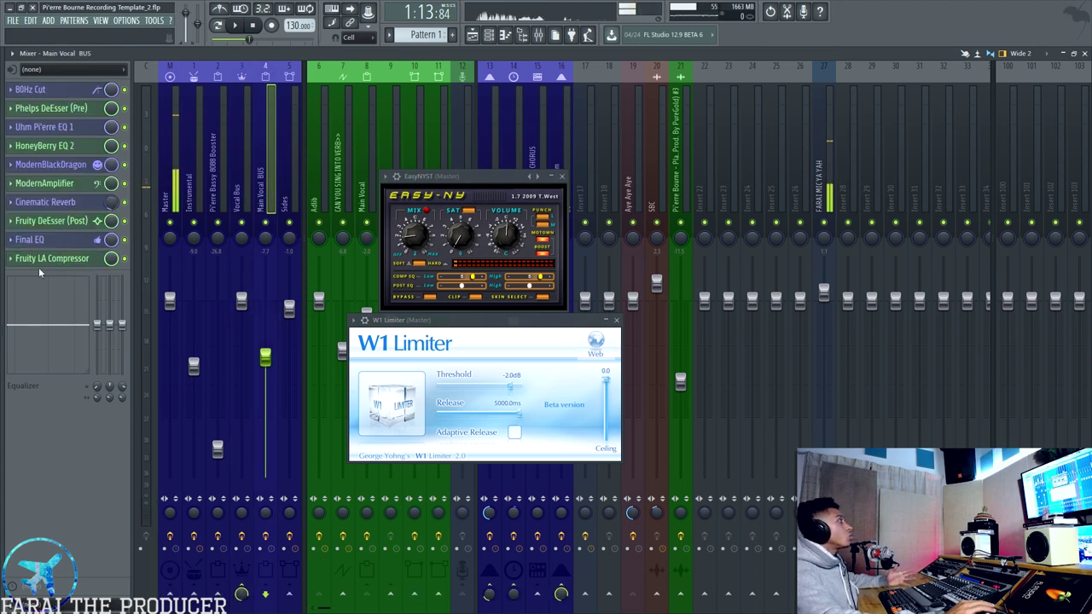
{"action": "mouse_move", "coordinate": [412, 323]}
{"action": "left_mouse_down"}
{"action": "mouse_move", "coordinate": [397, 322]}
{"action": "mouse_move", "coordinate": [432, 343]}
{"action": "mouse_move", "coordinate": [434, 327]}
{"action": "left_mouse_up"}
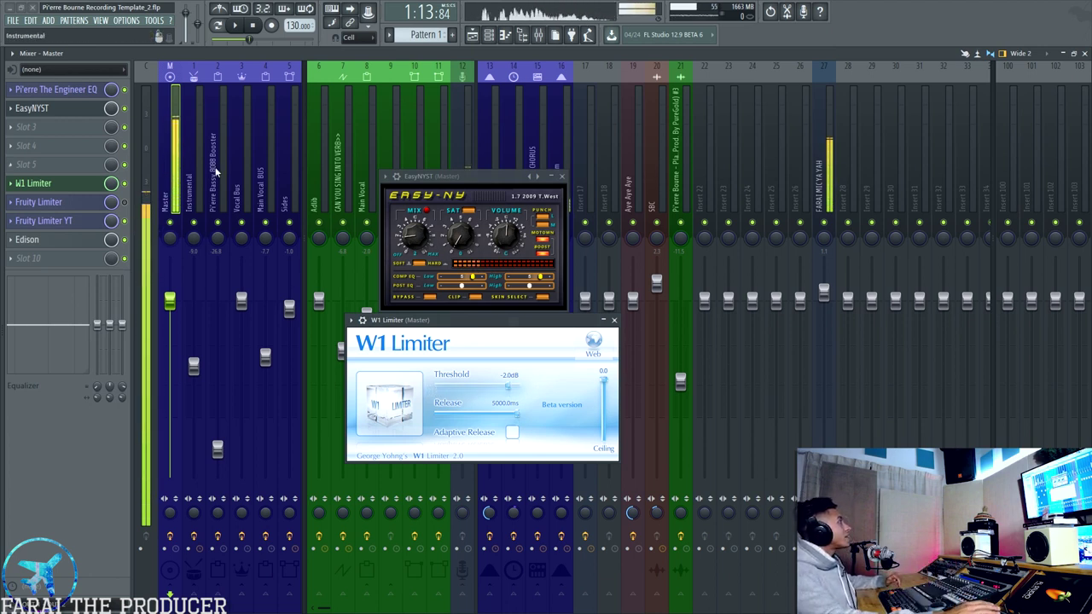
- Bring up W1 Limiter and open the Master's Fruity Limiter YT, placed lower down
{"action": "left_click", "coordinate": [42, 184]}
{"action": "left_click", "coordinate": [42, 184]}
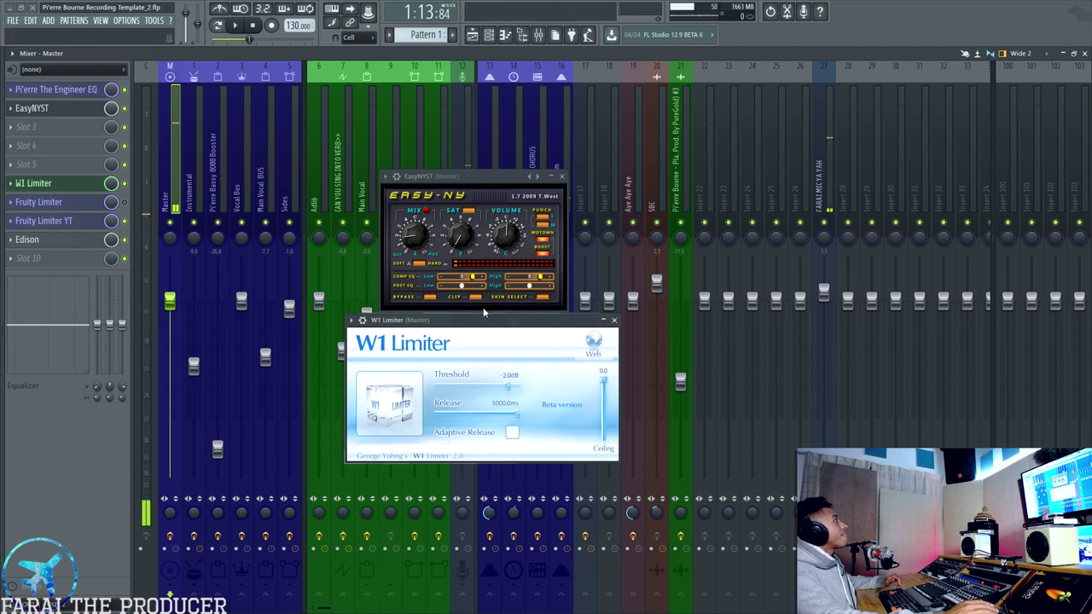
{"action": "left_click", "coordinate": [42, 221]}
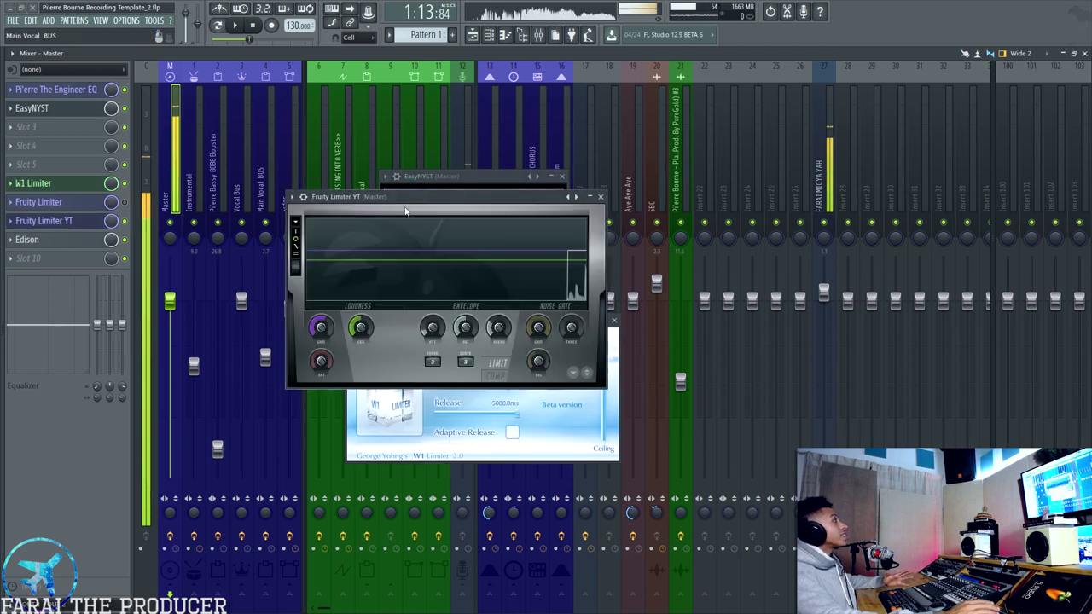
{"action": "left_click_drag", "start_coordinate": [475, 197], "coordinate": [543, 391]}
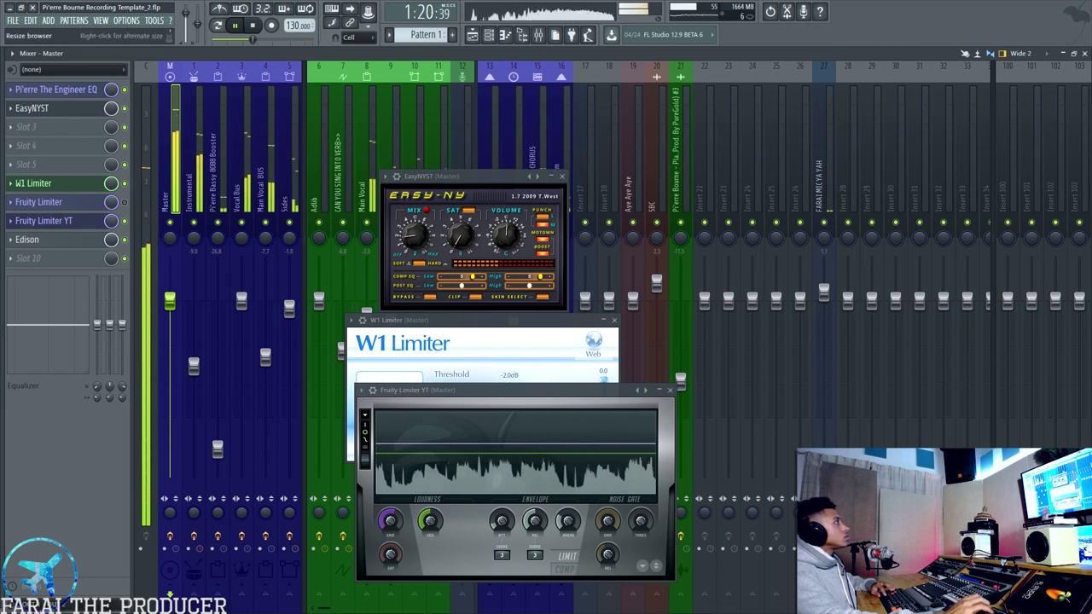
- Stop playback, close the W1 Limiter window, and reposition EasyNYST slightly
{"action": "key", "text": "space"}
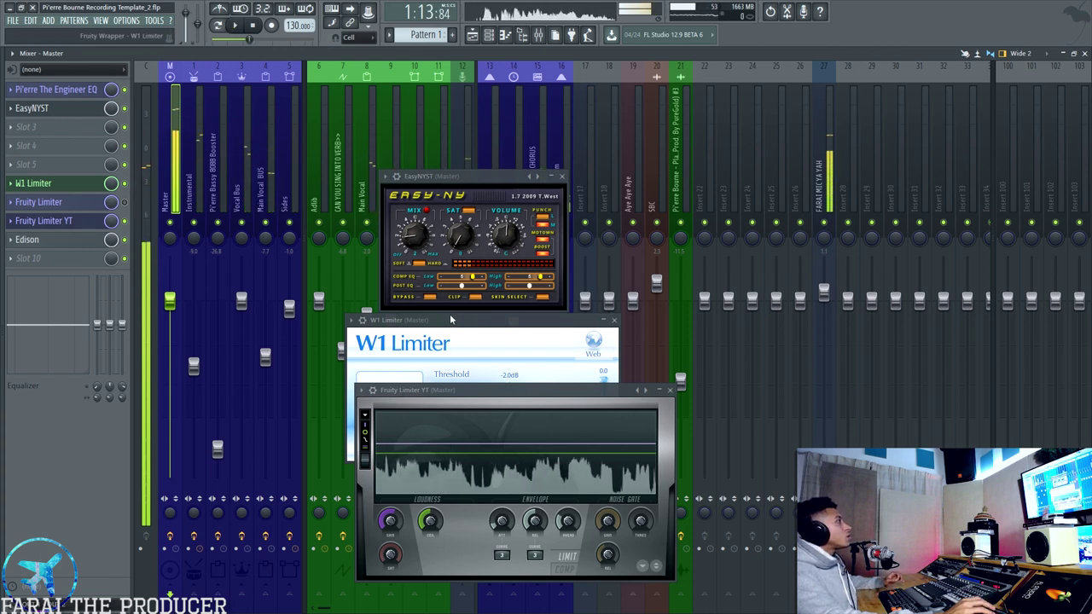
{"action": "left_click", "coordinate": [598, 343]}
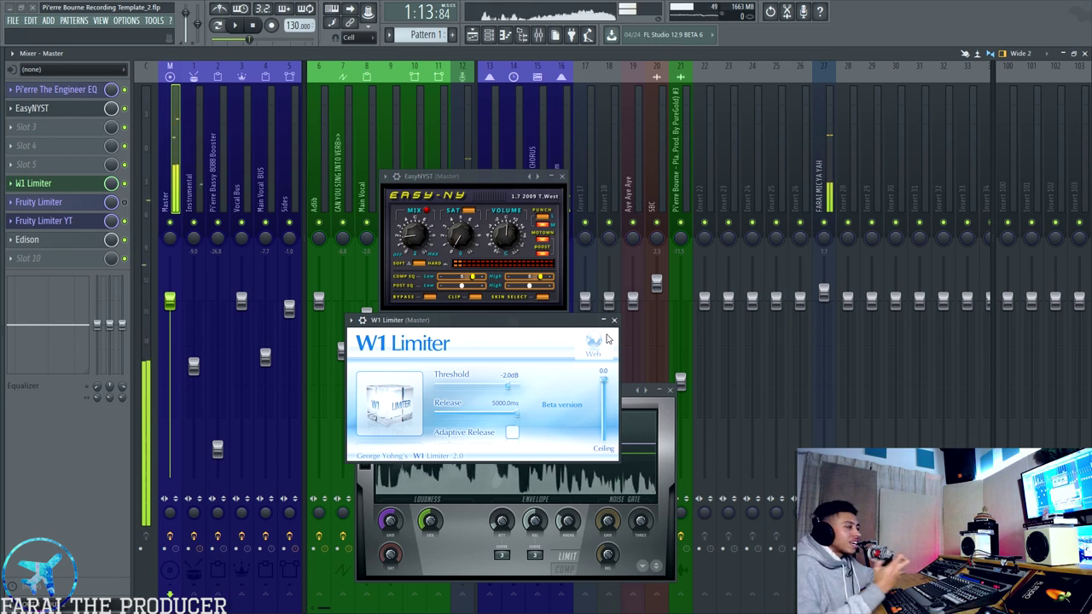
{"action": "left_click", "coordinate": [613, 320]}
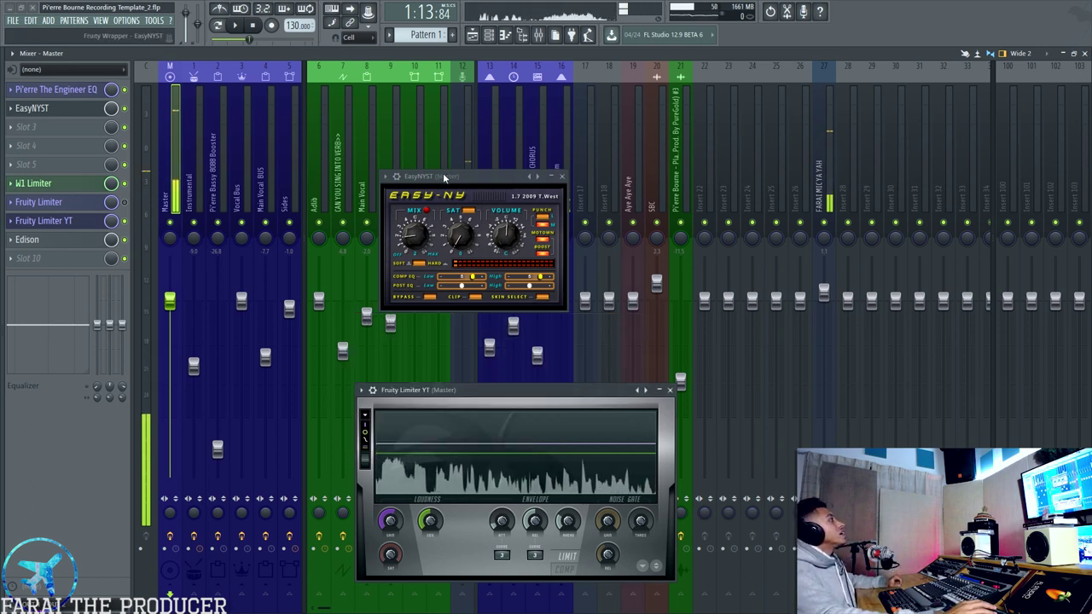
{"action": "mouse_move", "coordinate": [461, 176]}
{"action": "left_mouse_down"}
{"action": "mouse_move", "coordinate": [415, 173]}
{"action": "mouse_move", "coordinate": [455, 173]}
{"action": "left_mouse_up"}
- Close Fruity Limiter YT, shift EasyNYST left, and raise its MIX knob to about 12 o'clock
{"action": "left_click", "coordinate": [670, 390]}
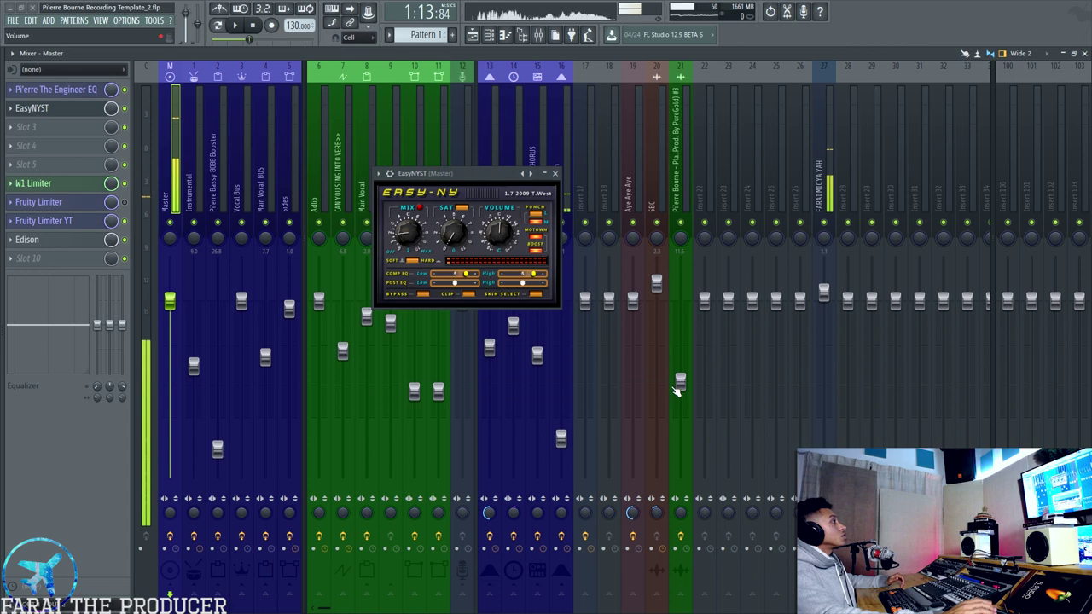
{"action": "left_click_drag", "start_coordinate": [389, 177], "coordinate": [364, 227]}
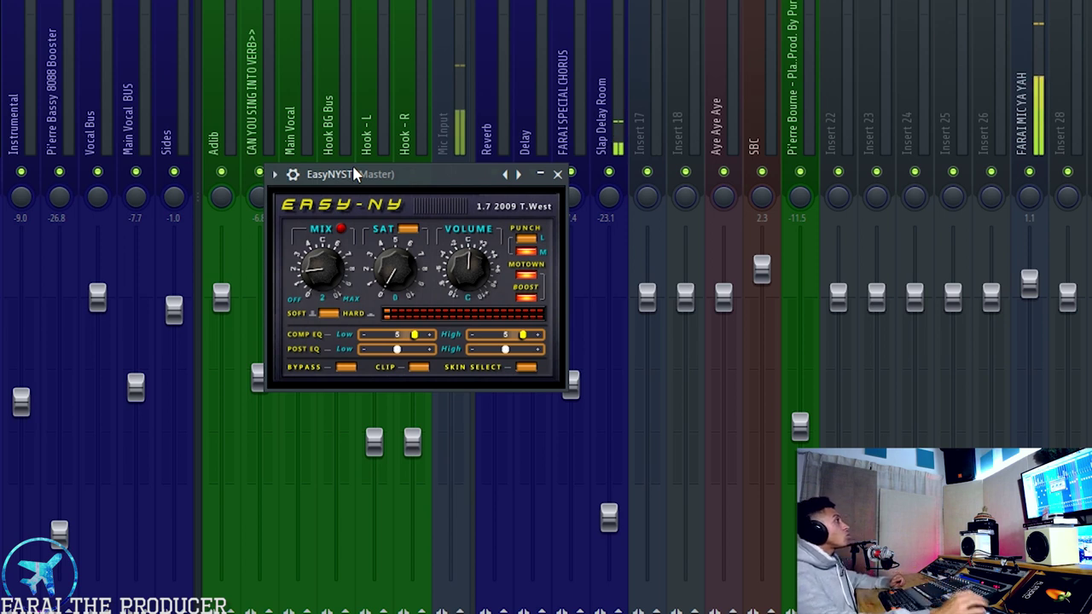
{"action": "left_click_drag", "start_coordinate": [394, 176], "coordinate": [322, 178]}
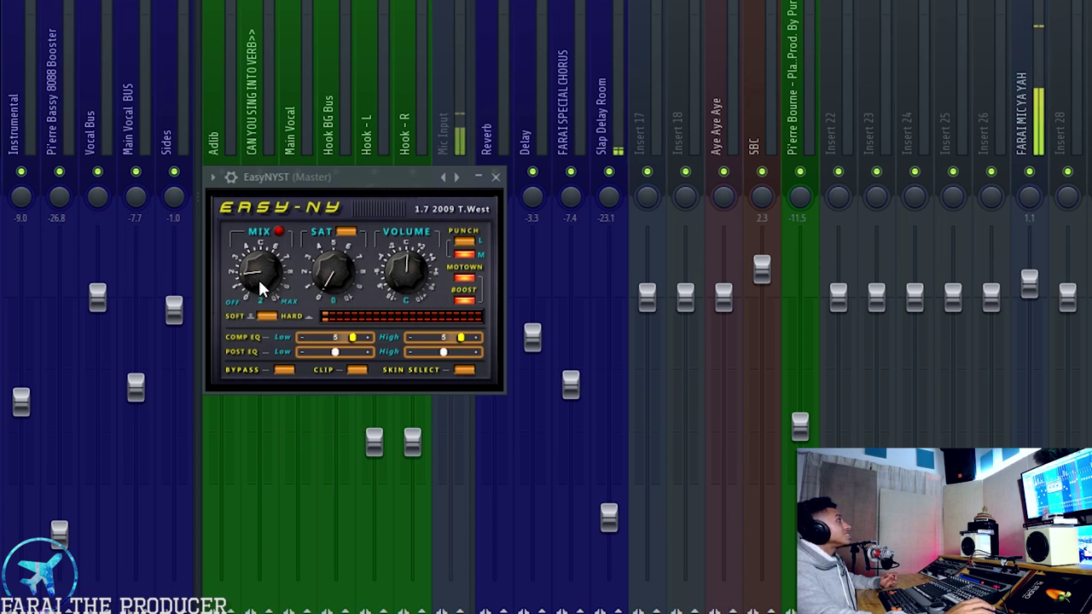
{"action": "left_click_drag", "start_coordinate": [261, 288], "coordinate": [254, 230]}
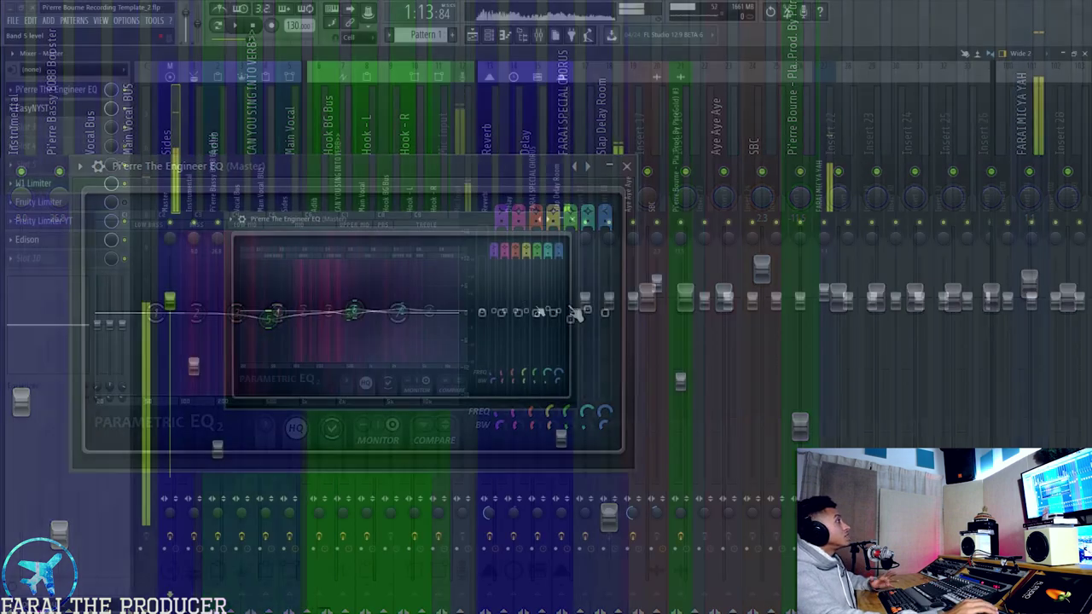
- Close the EQ window and briefly play then stop the master chain
{"action": "left_click", "coordinate": [571, 217]}
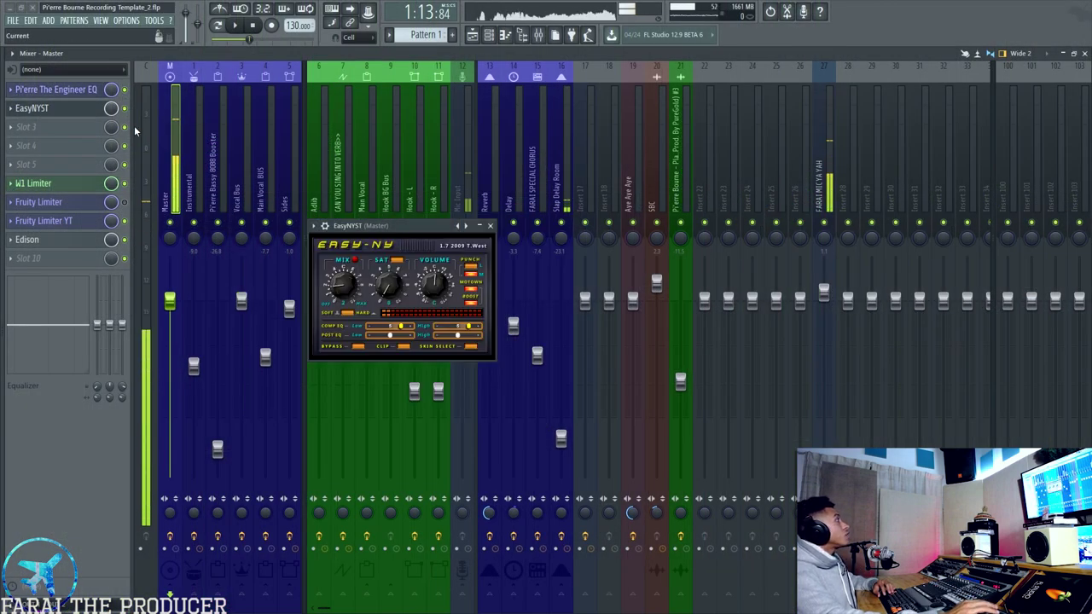
{"action": "key", "text": "space"}
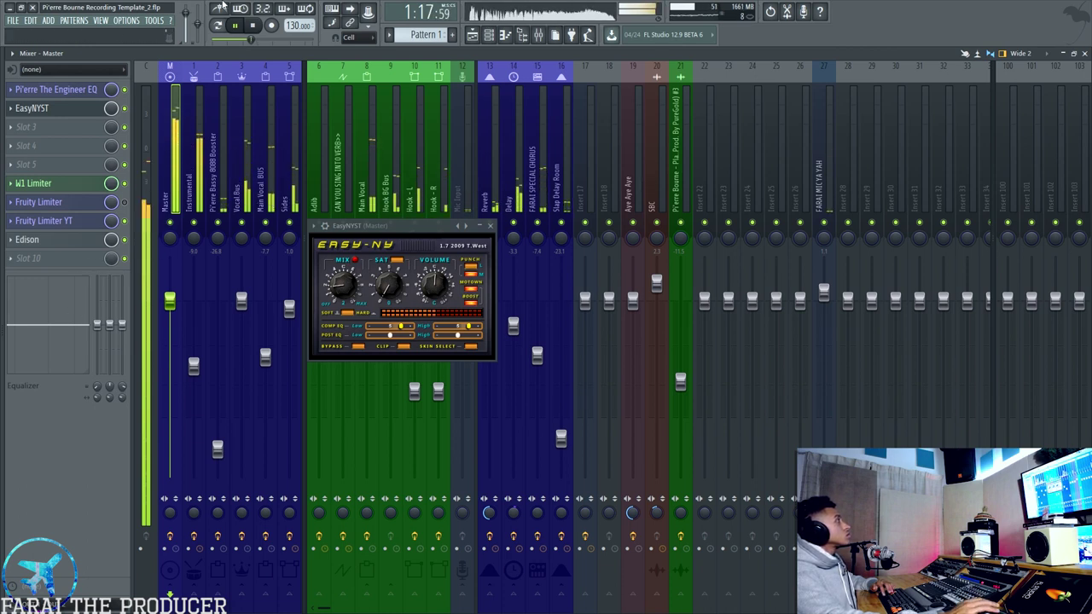
{"action": "key", "text": "space"}
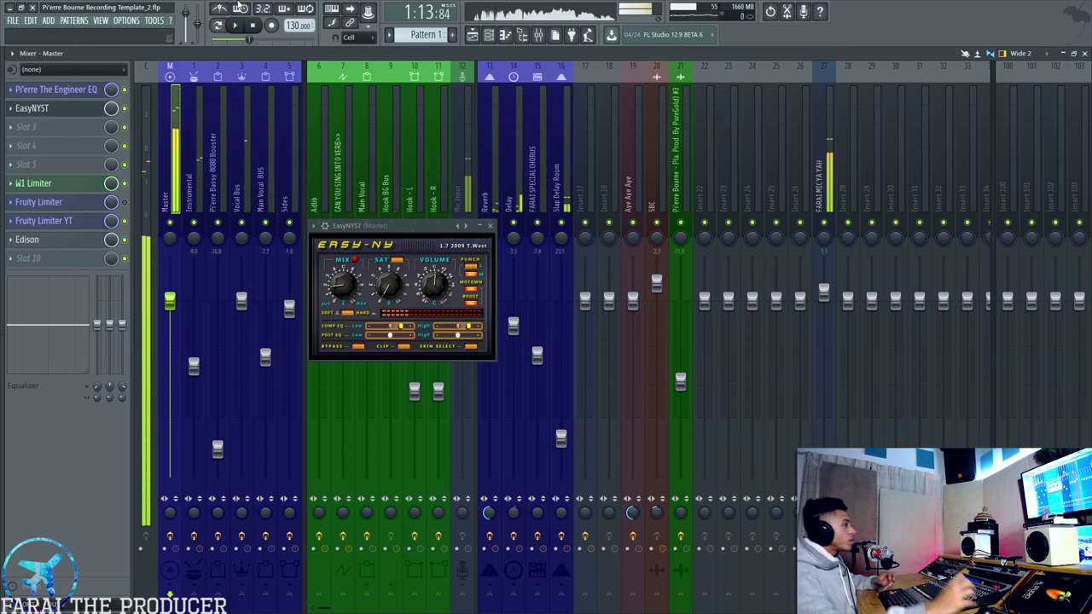
- Check the Adlib and Hook - R strips, then close the EasyNYST window
{"action": "left_click", "coordinate": [322, 165]}
{"action": "left_click", "coordinate": [429, 153]}
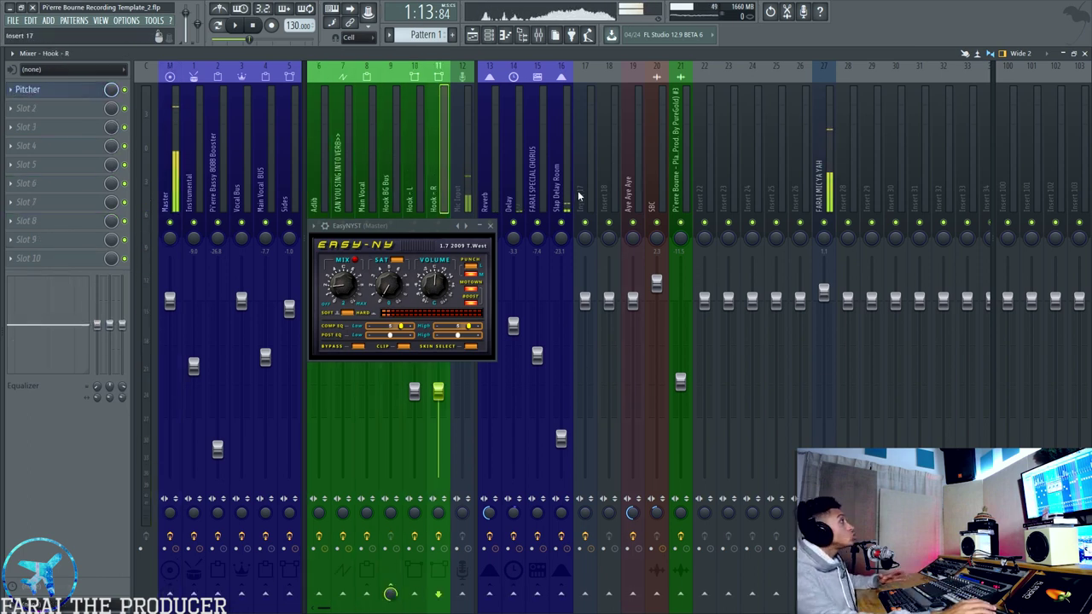
{"action": "left_click_drag", "start_coordinate": [356, 226], "coordinate": [307, 226]}
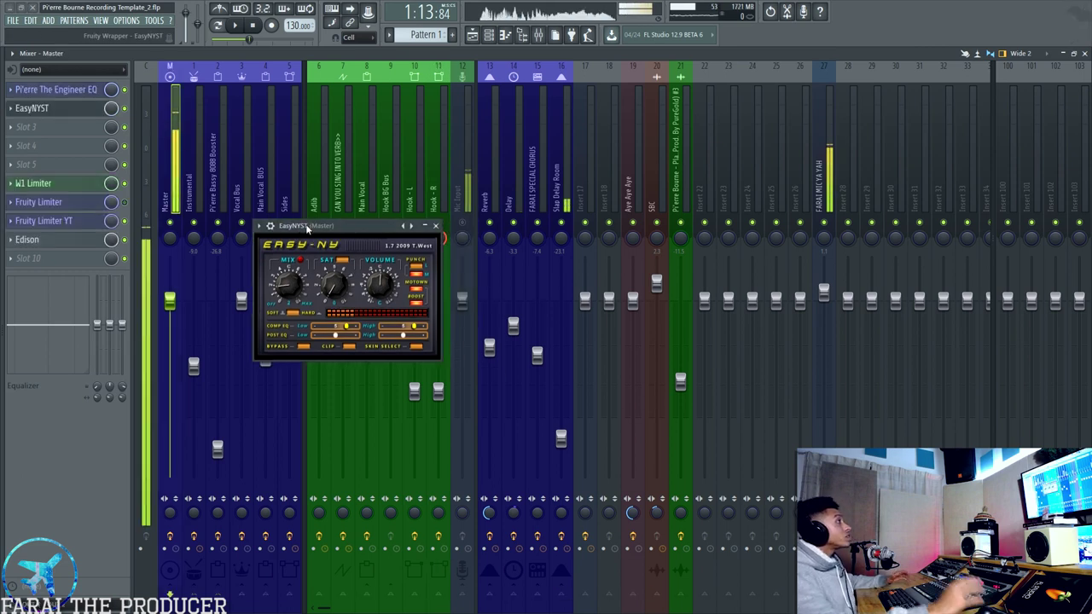
{"action": "left_click", "coordinate": [435, 227]}
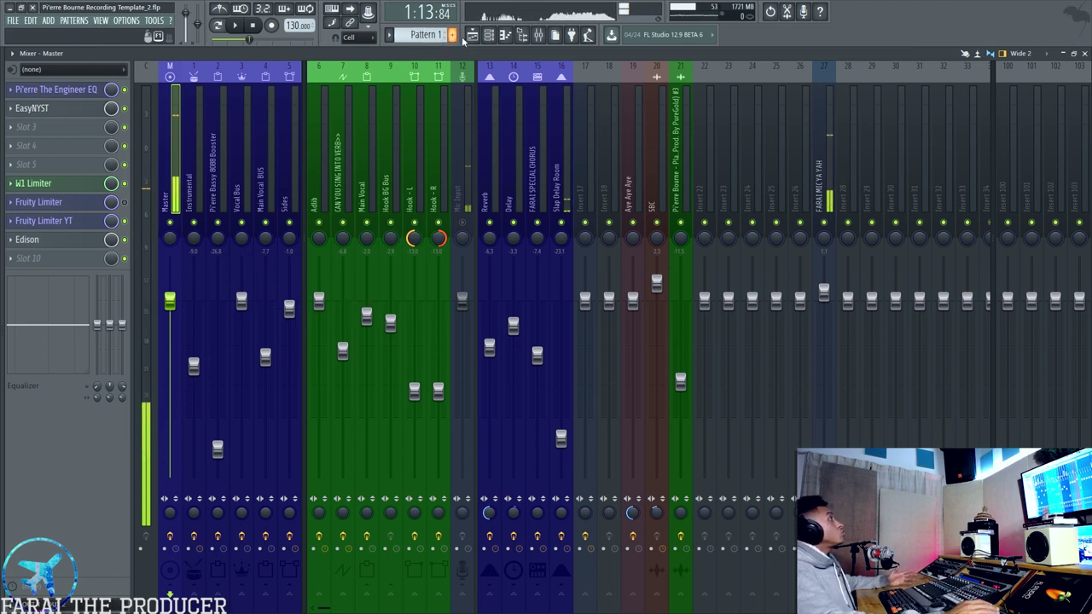
{"action": "key", "text": "F5"}
{"action": "left_click_drag", "start_coordinate": [282, 316], "coordinate": [793, 325]}
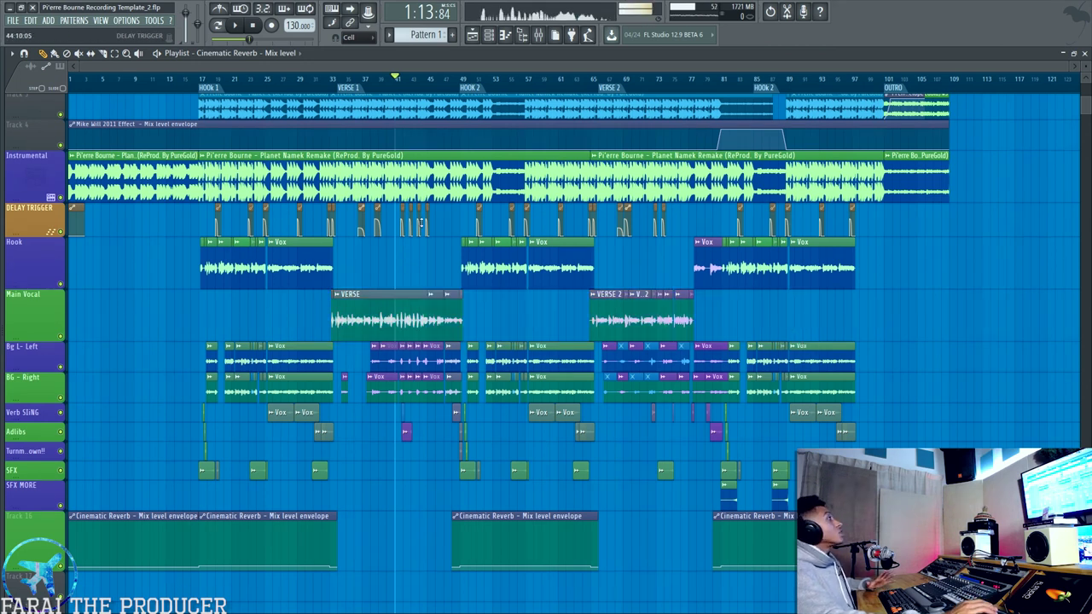
{"action": "left_click", "coordinate": [537, 35]}
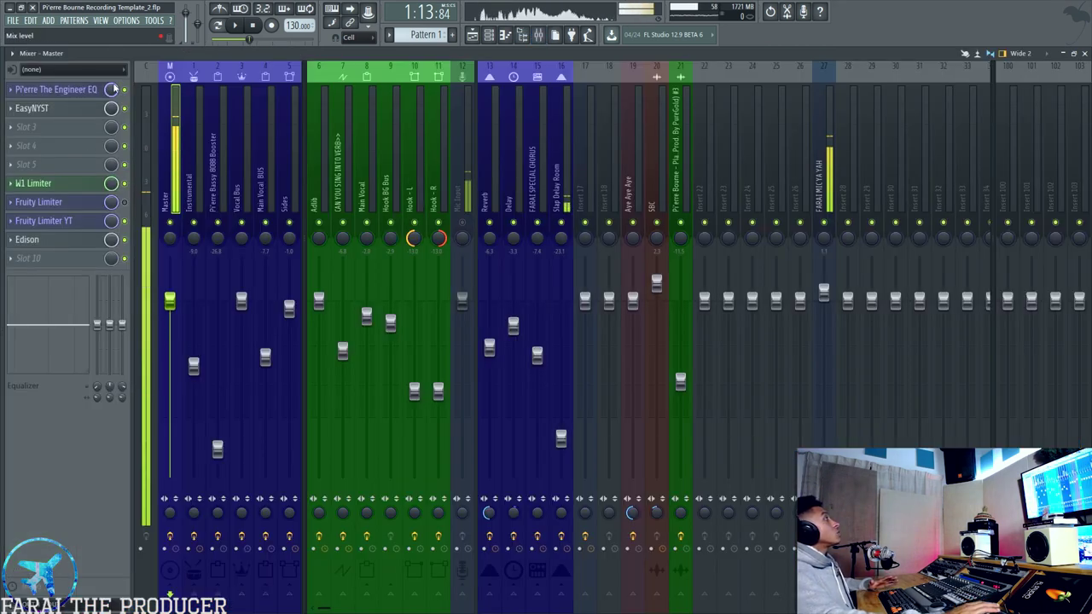